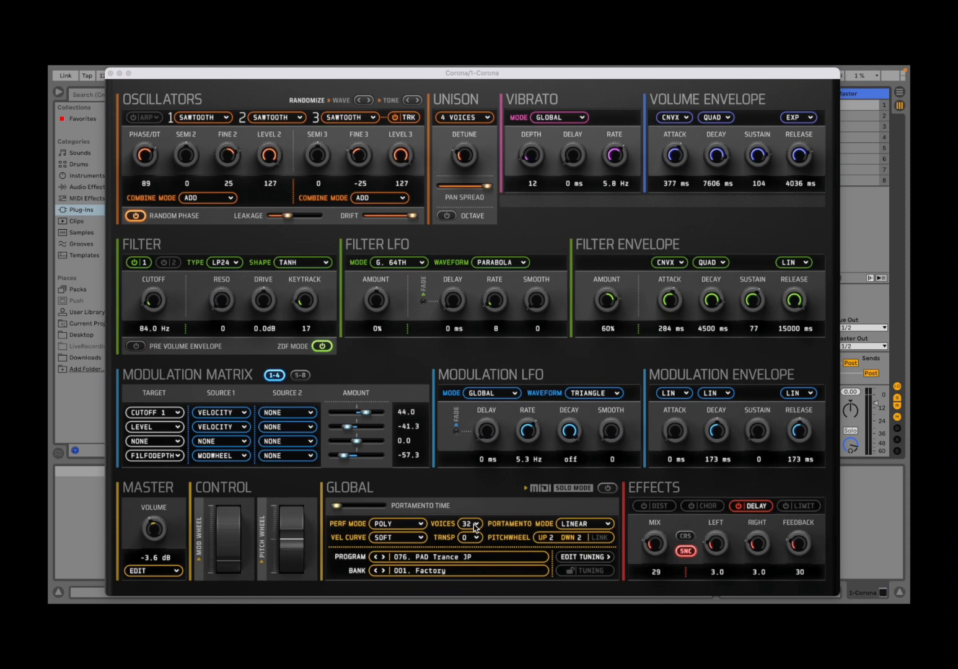
# Load the initial program 001 from the User bank as a blank starting patch
pyautogui.click(406, 573)
pyautogui.click(413, 559)
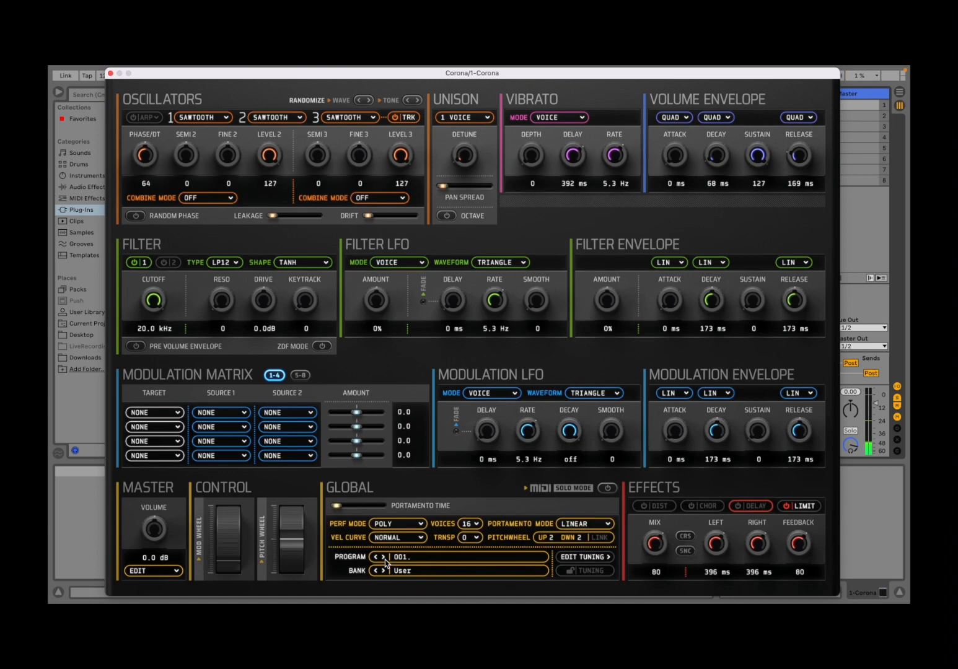
# Examine the performance mode and voice count options in the global section
pyautogui.click(404, 523)
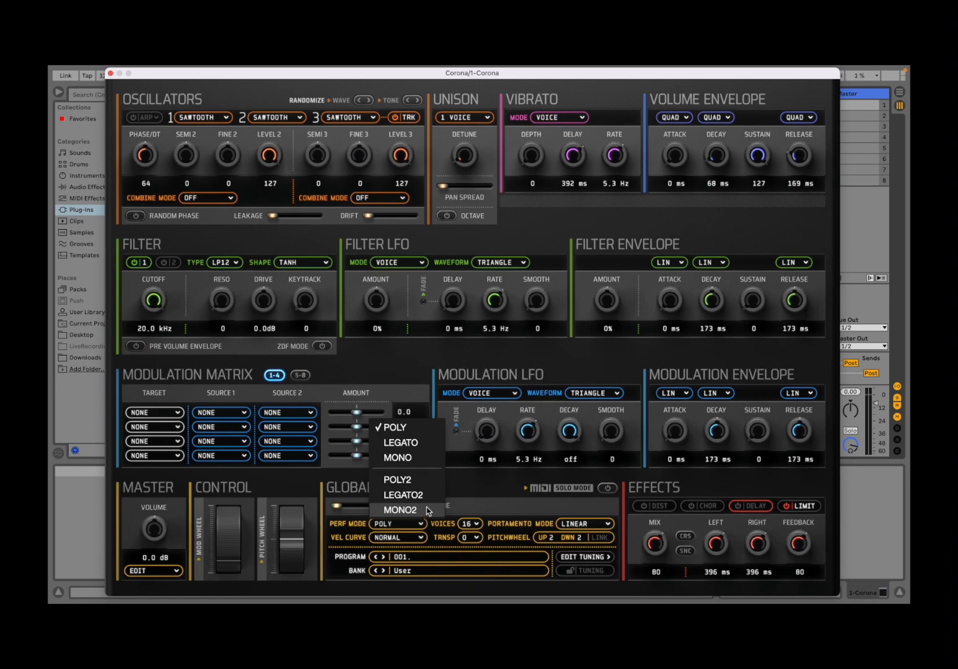
pyautogui.click(473, 503)
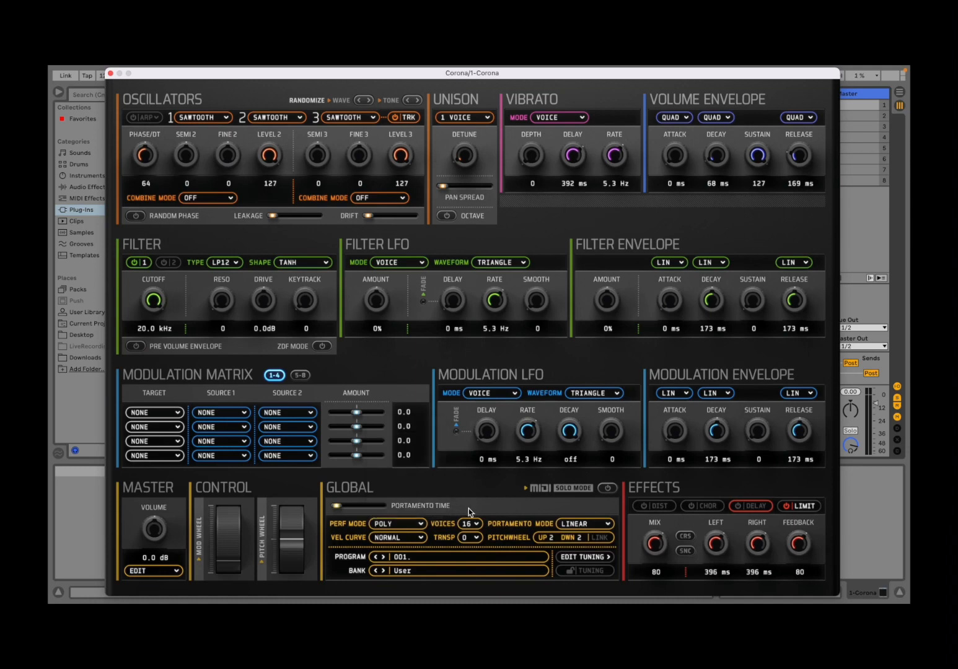
pyautogui.click(470, 529)
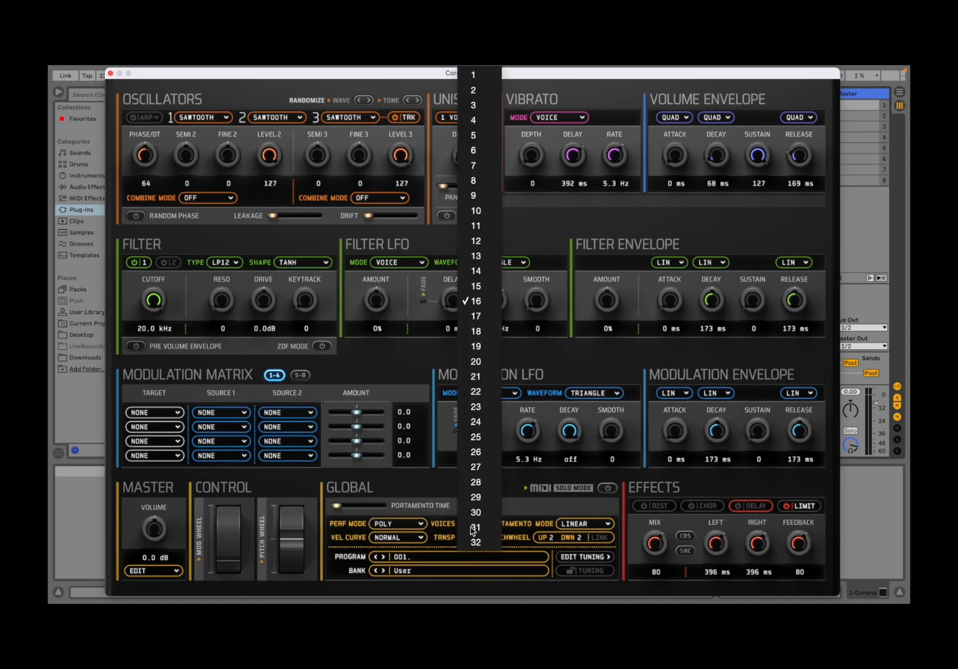
pyautogui.click(439, 490)
pyautogui.click(479, 523)
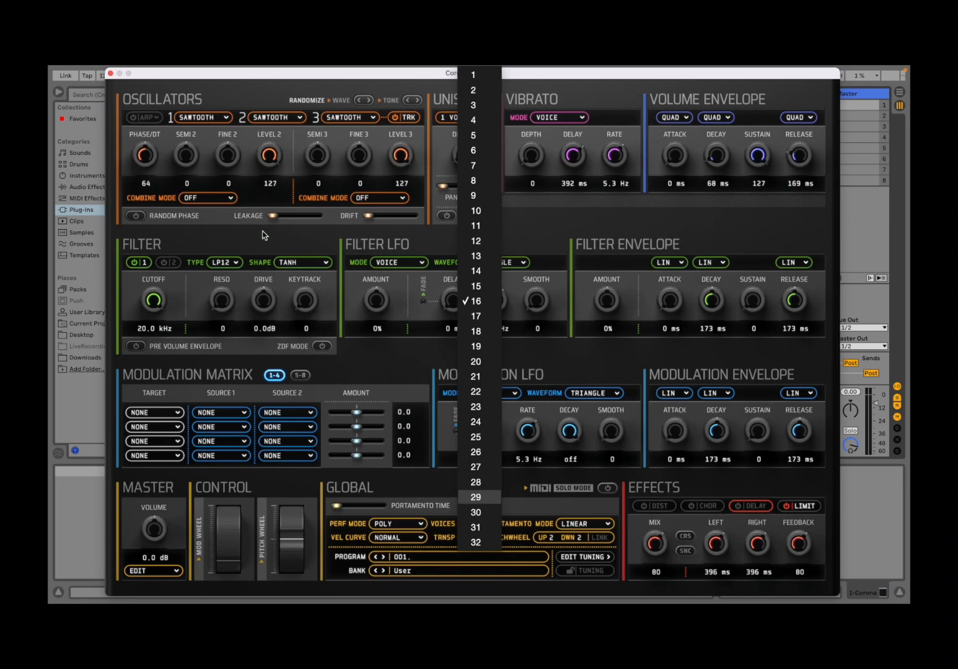
pyautogui.click(244, 195)
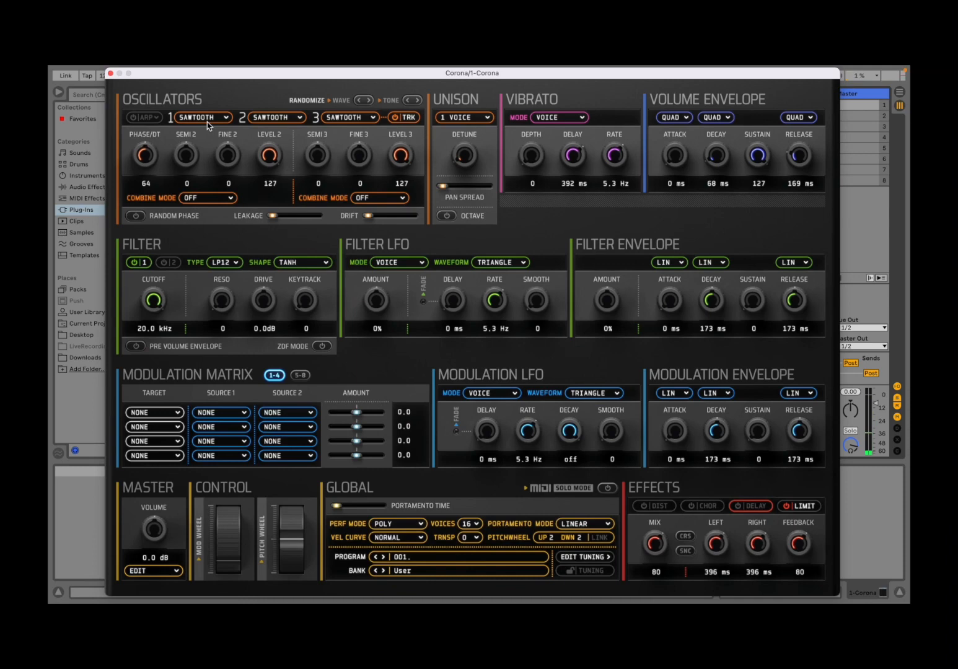
# Try the Parabola and Triangle waveforms on oscillator 1
pyautogui.click(212, 120)
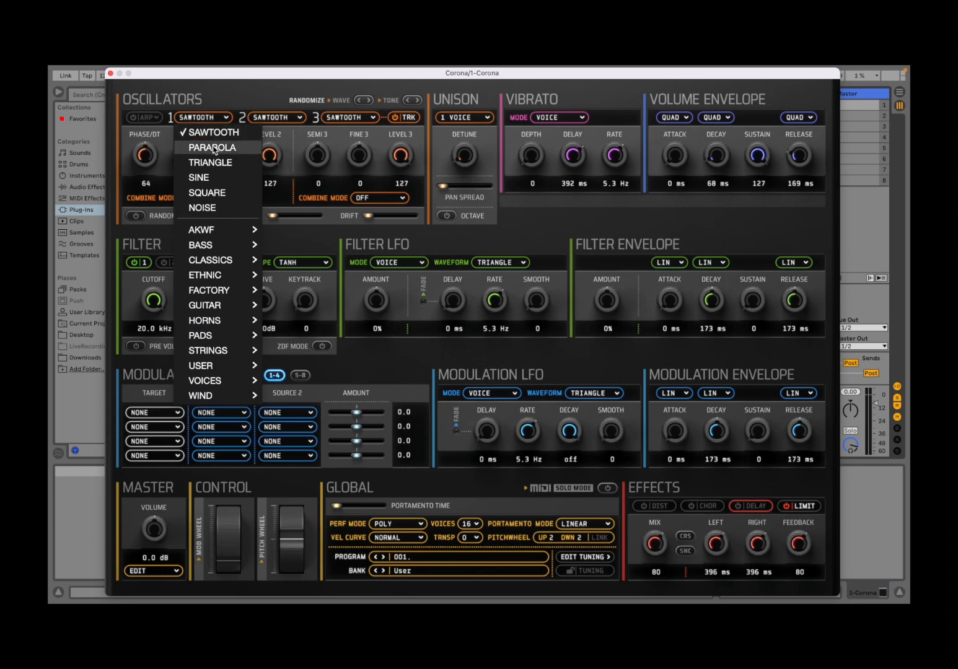
pyautogui.click(214, 149)
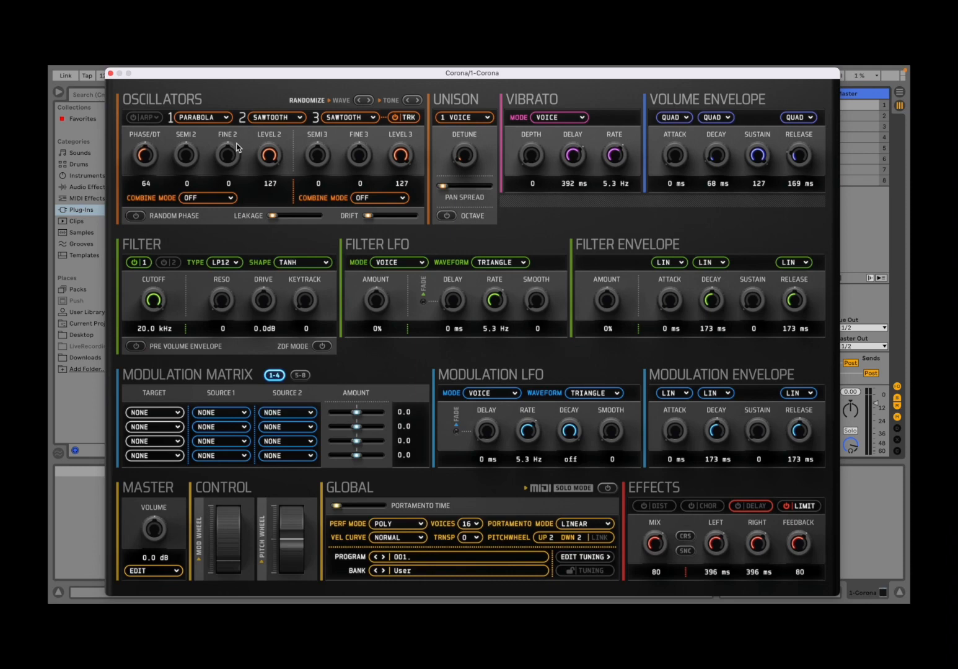
pyautogui.click(208, 117)
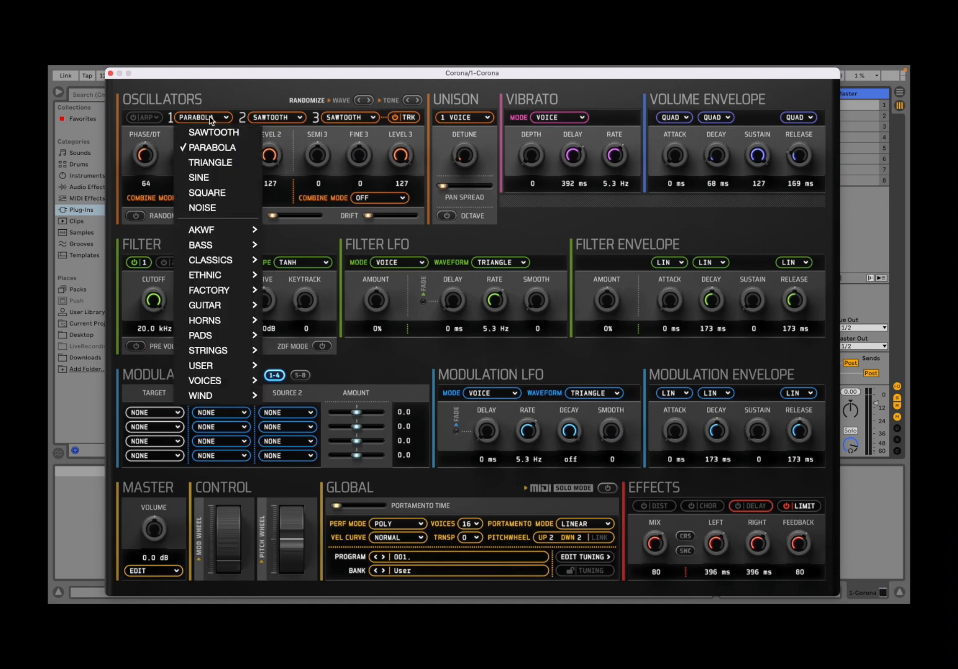
pyautogui.click(208, 163)
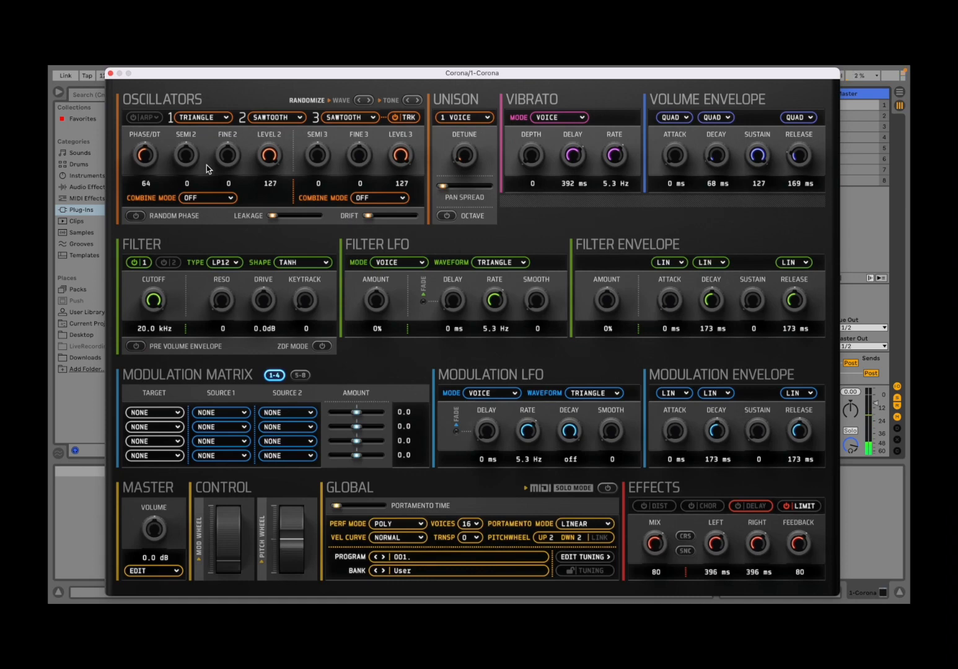
# Try the Sine and Square waveforms on oscillator 1
pyautogui.click(186, 118)
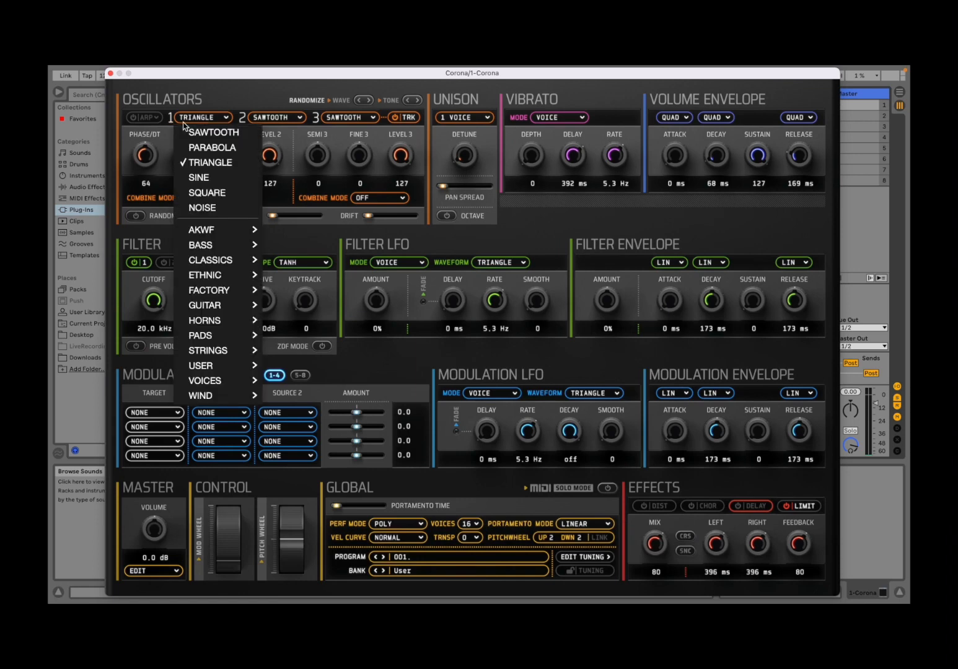
pyautogui.click(200, 178)
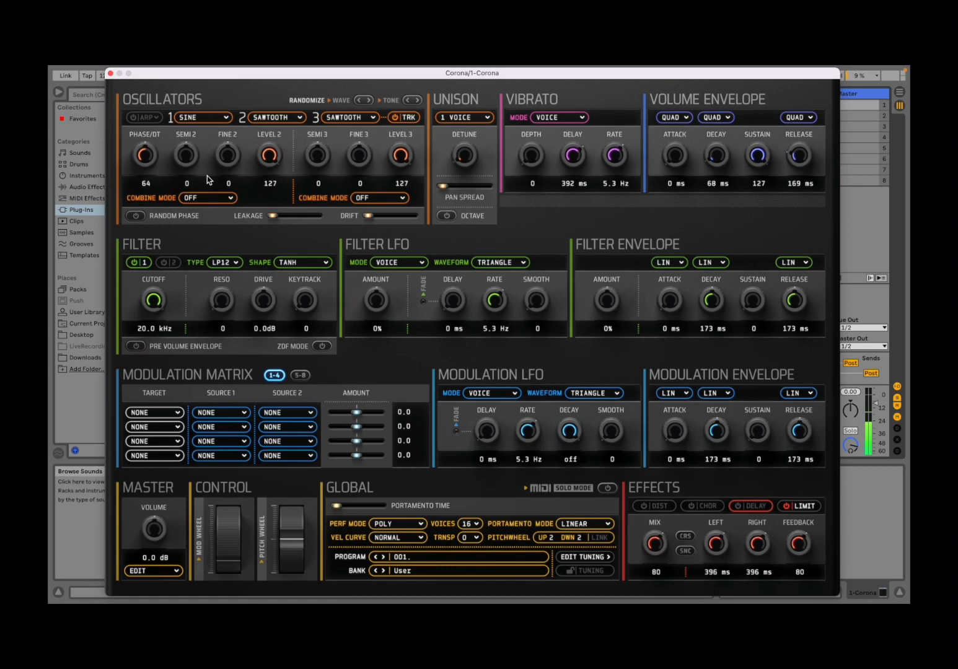
pyautogui.click(221, 119)
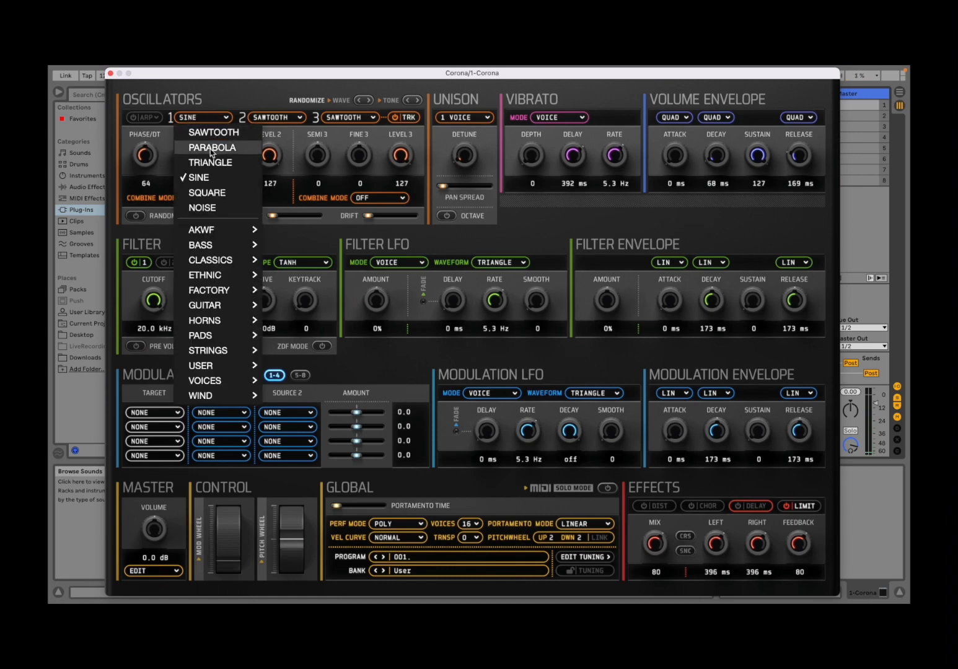
pyautogui.click(218, 192)
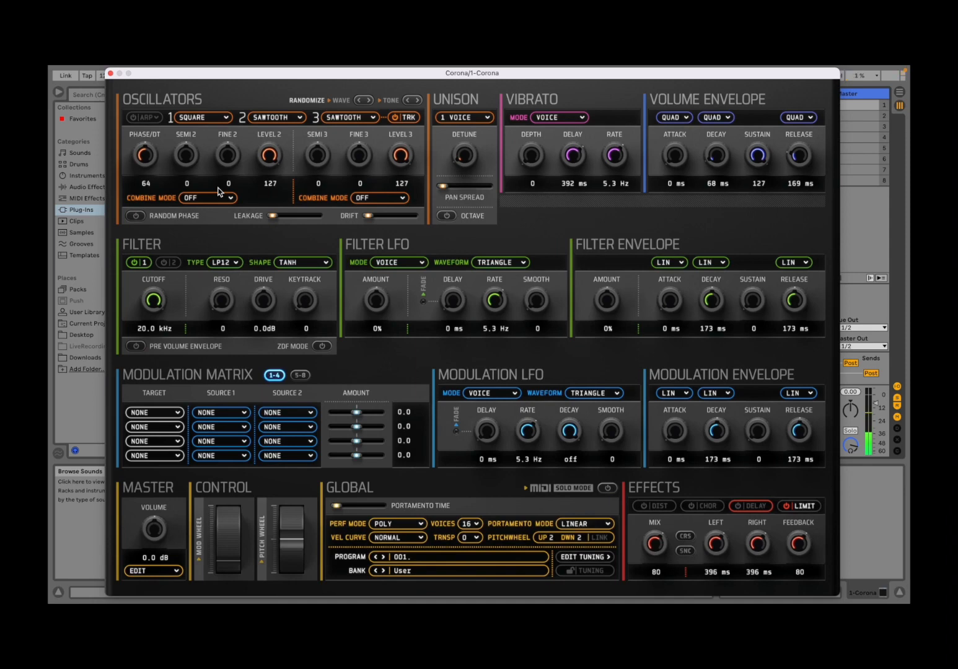
# Set oscillator 1 to the Noise waveform and to the AKWF_0001 wavetable
pyautogui.click(203, 118)
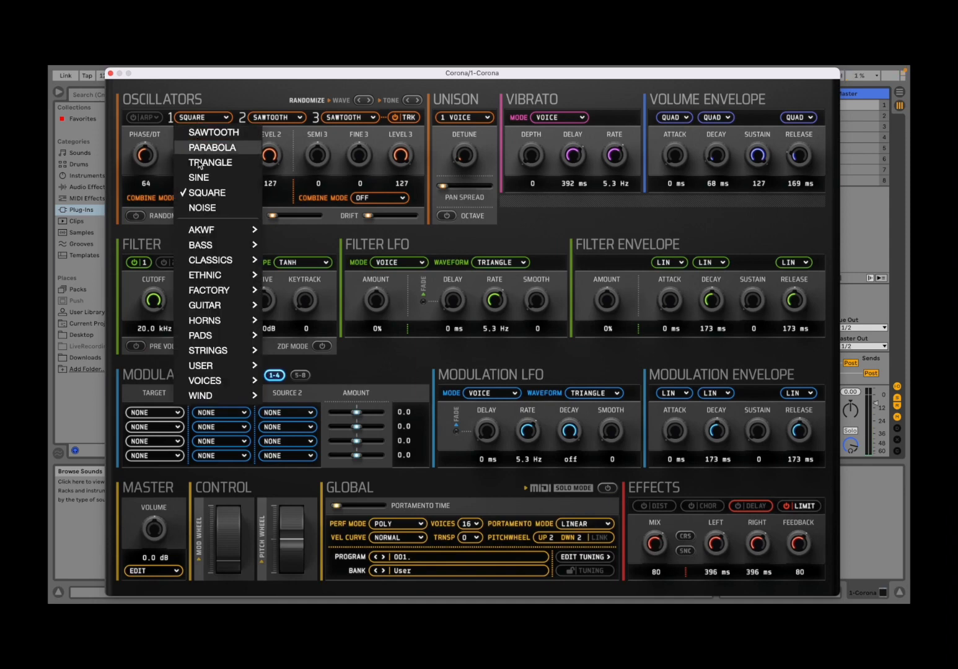
pyautogui.click(203, 207)
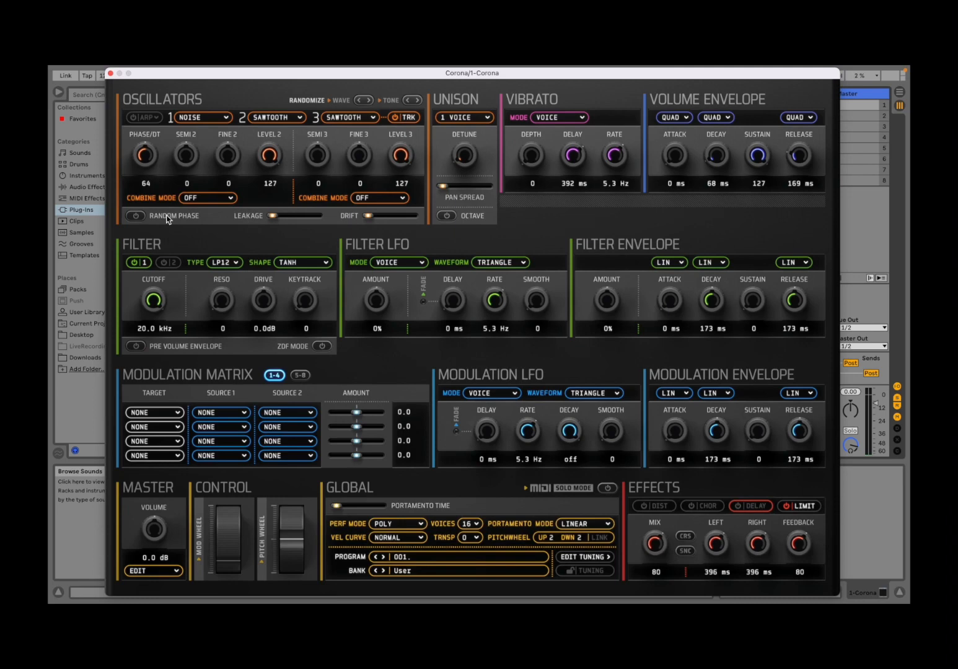
pyautogui.click(199, 116)
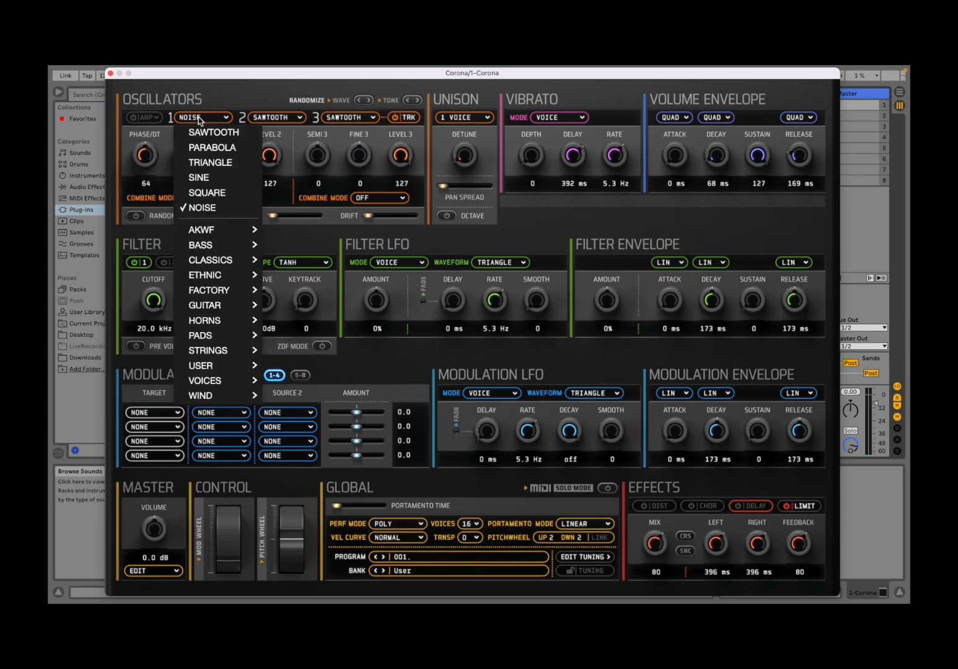
pyautogui.moveTo(213, 228)
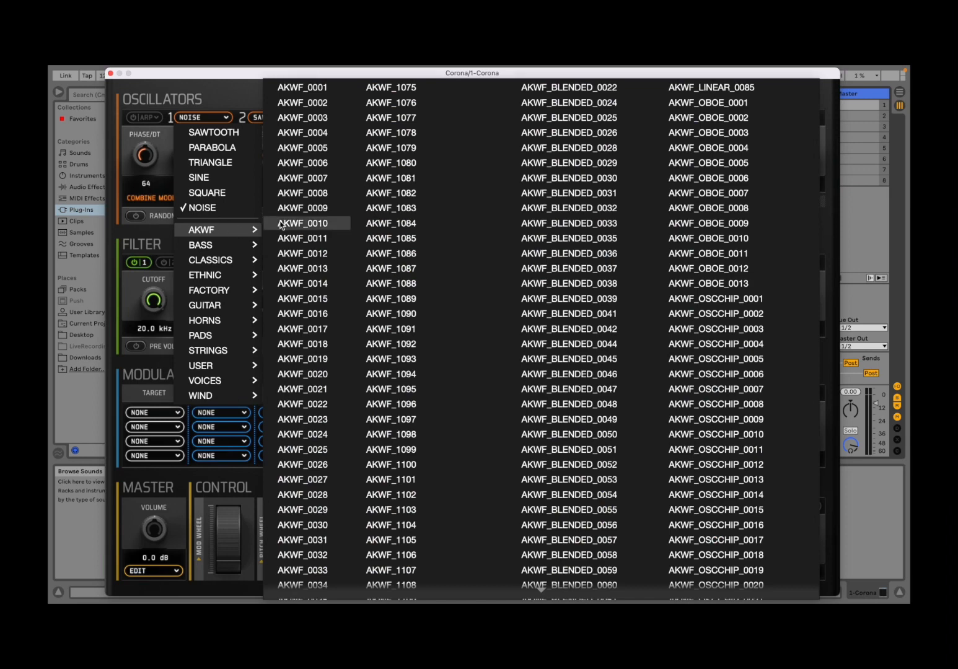
pyautogui.click(313, 92)
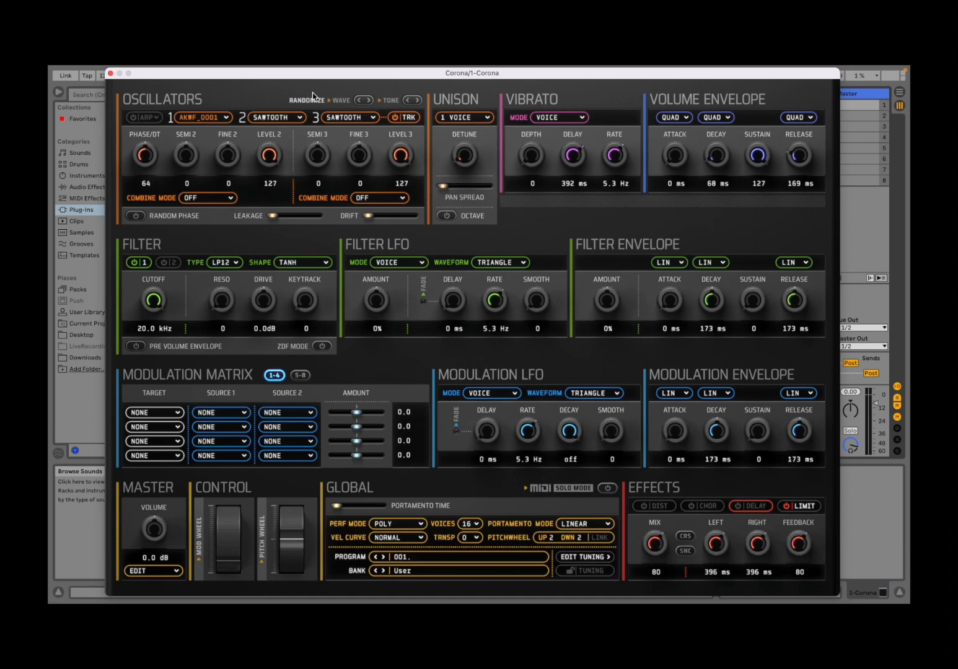
# Load the 2SET BASS 7 and 2SET BASS 1 waveforms from the Bass category into oscillator 1
pyautogui.click(220, 119)
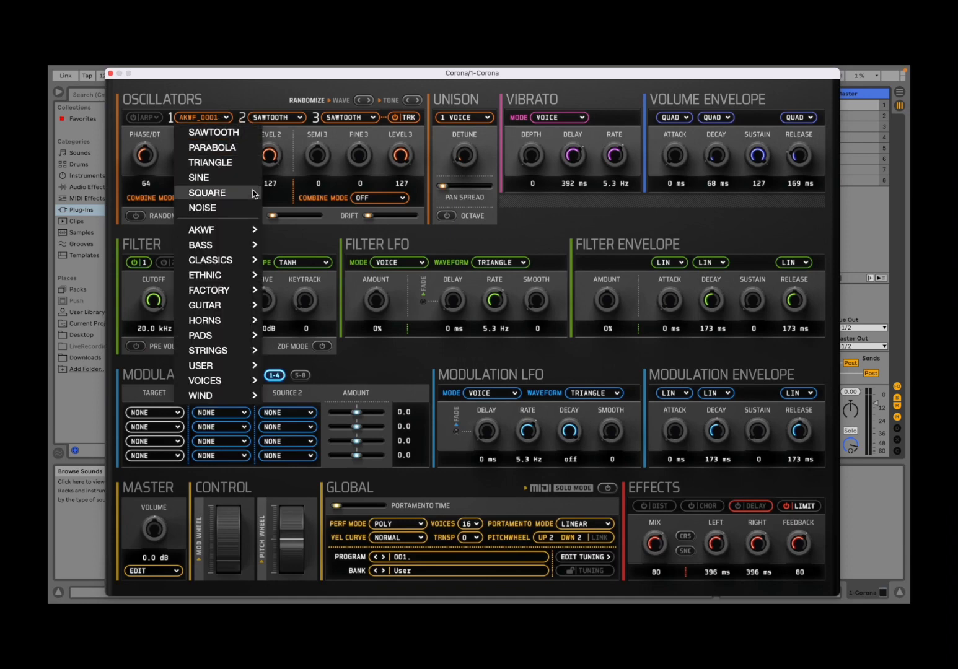
pyautogui.moveTo(235, 245)
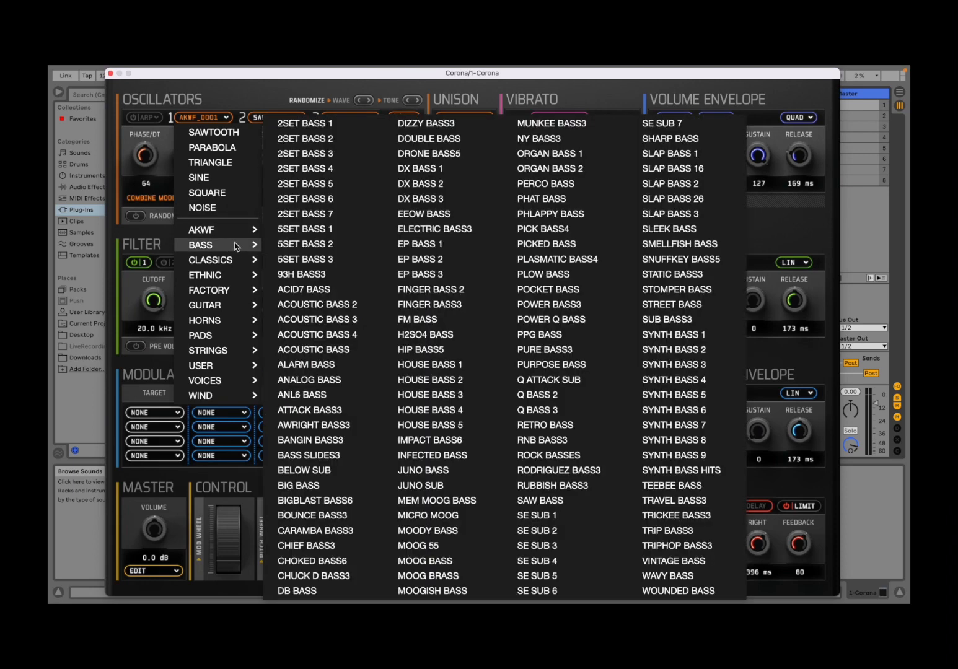
pyautogui.click(332, 214)
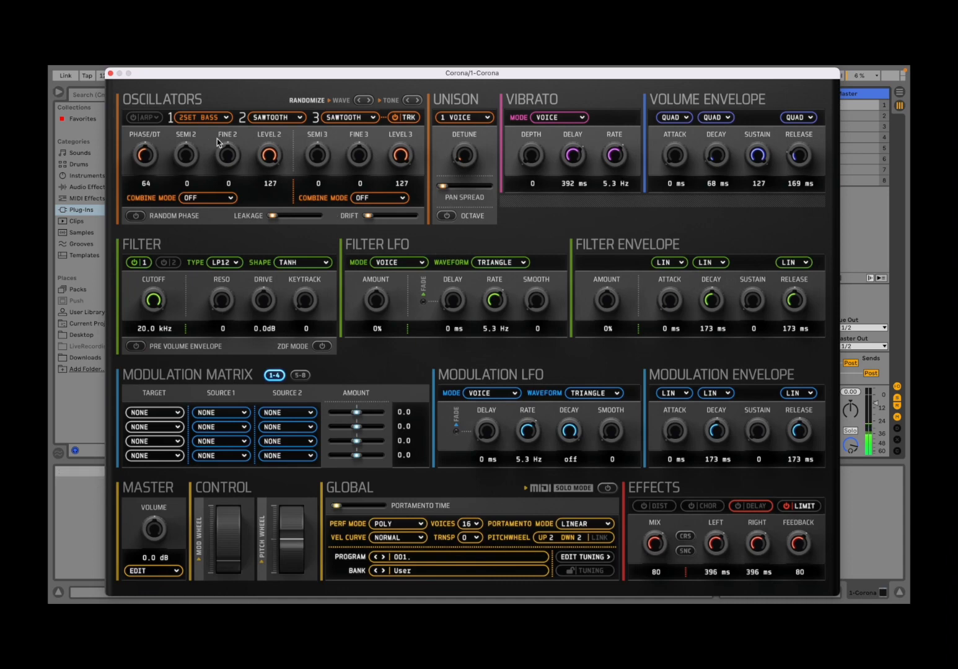
pyautogui.click(211, 117)
pyautogui.moveTo(245, 242)
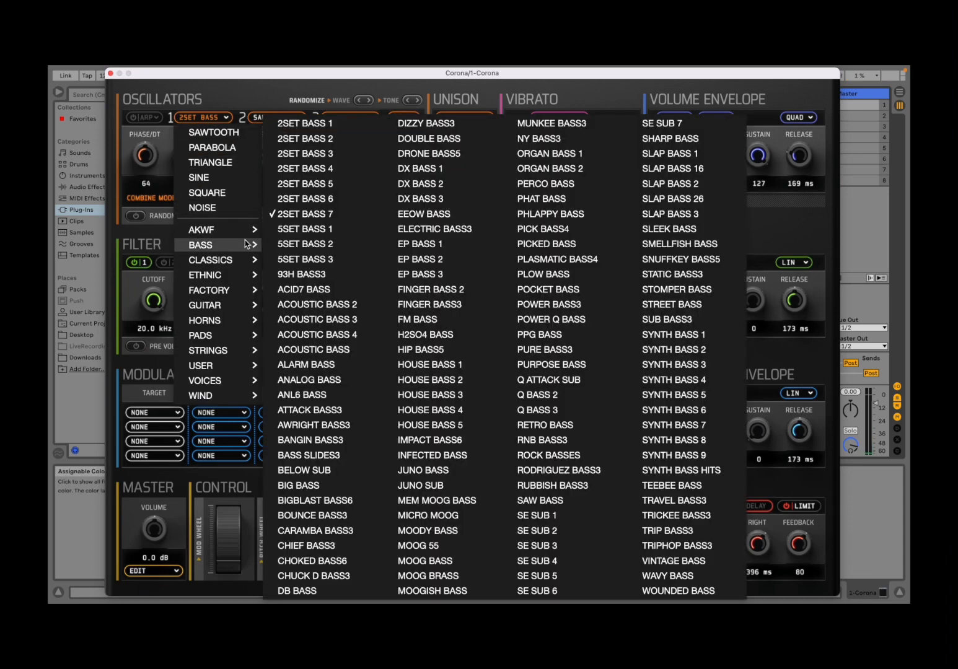
pyautogui.click(342, 125)
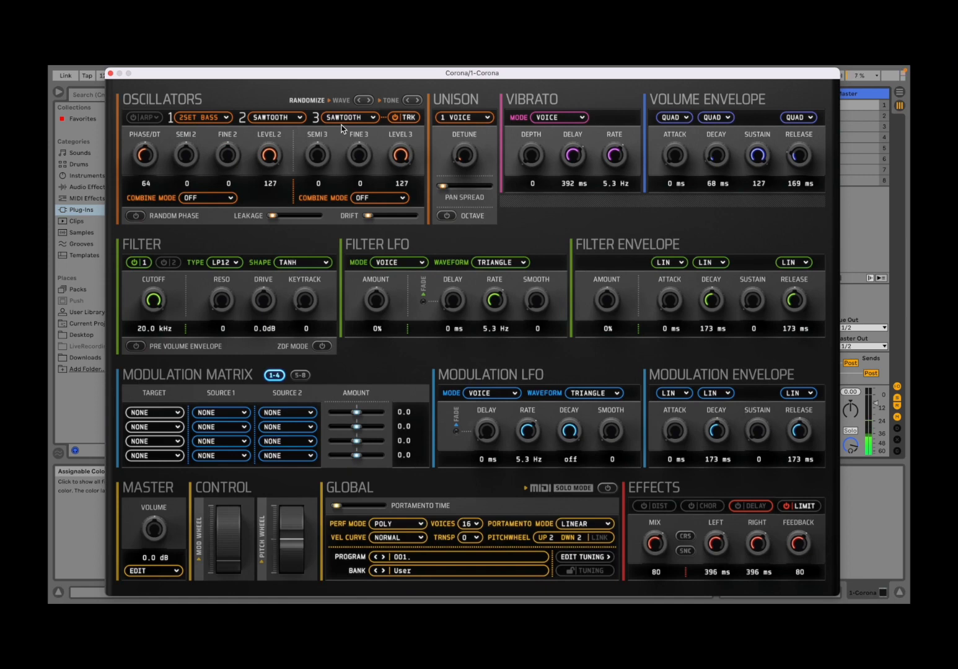
# Load FAIRLIGHT CMI 2 from Classics and ACOUSTIC GTR from Guitar into oscillator 1
pyautogui.click(211, 119)
pyautogui.moveTo(241, 261)
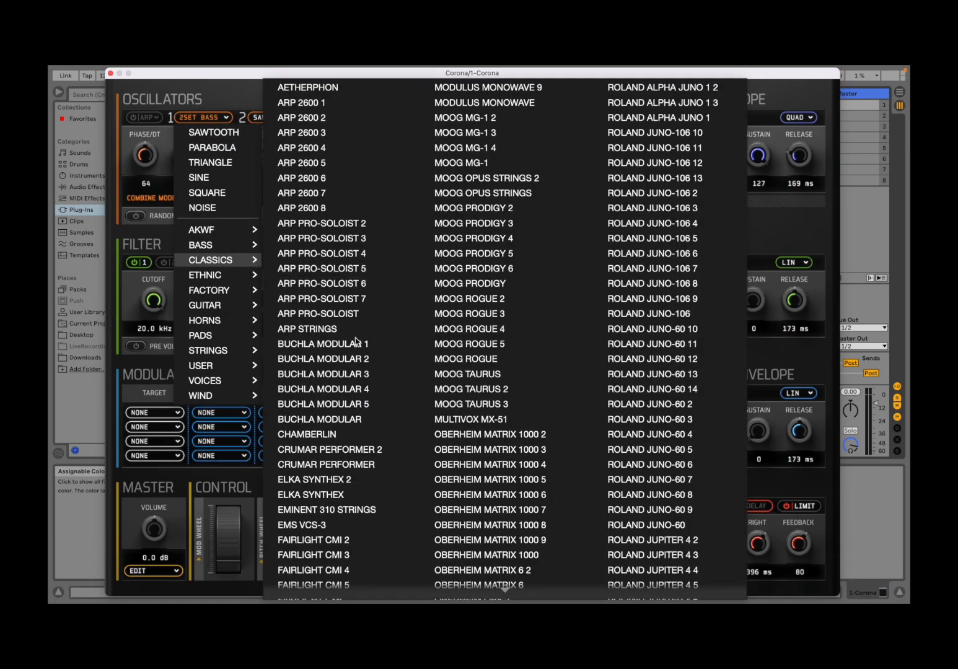
pyautogui.click(351, 536)
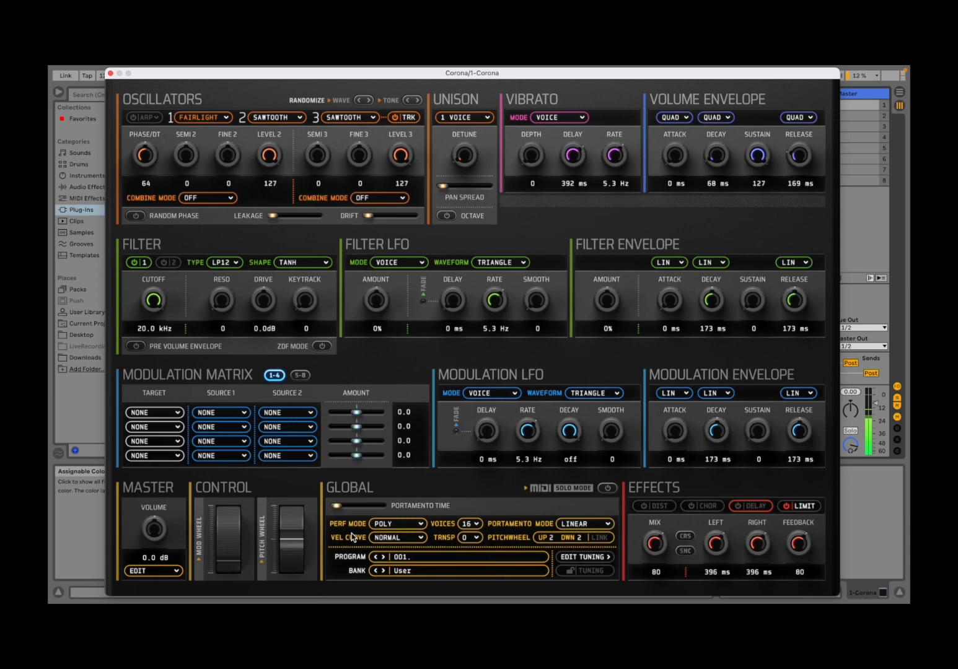
pyautogui.click(194, 117)
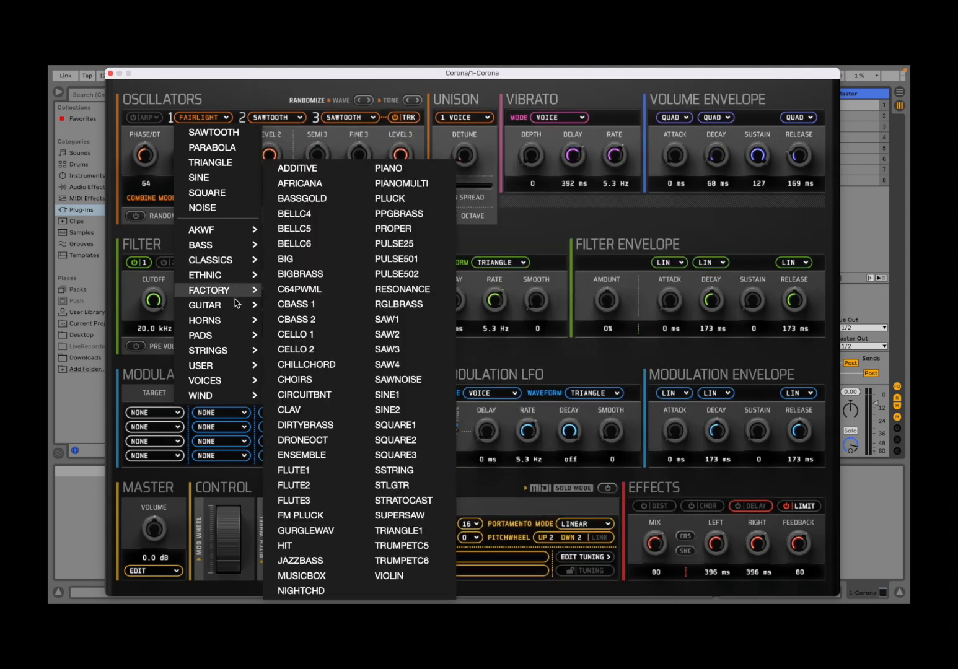
pyautogui.moveTo(238, 306)
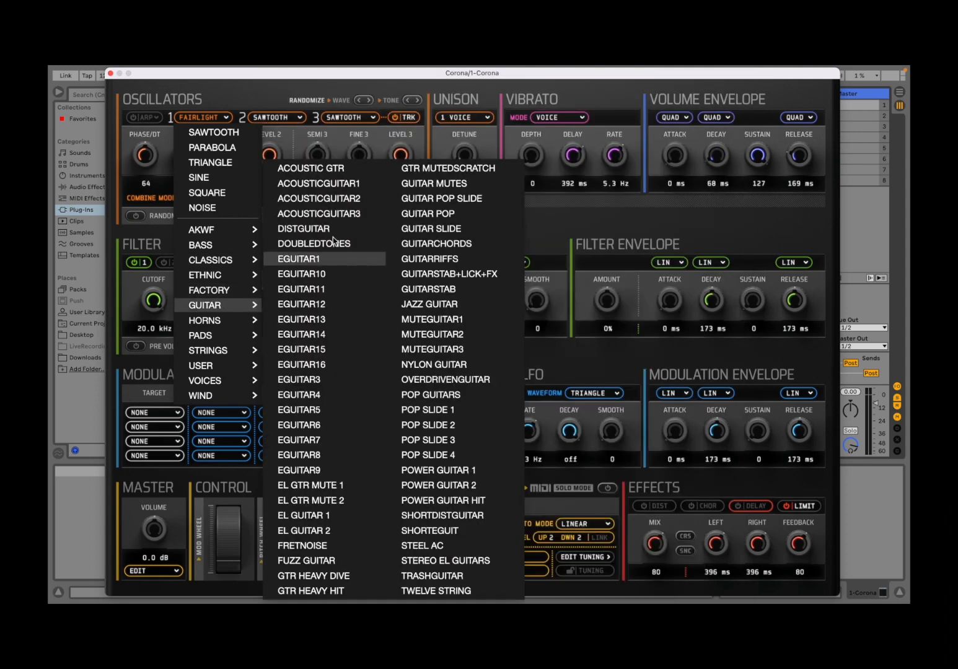
pyautogui.click(340, 166)
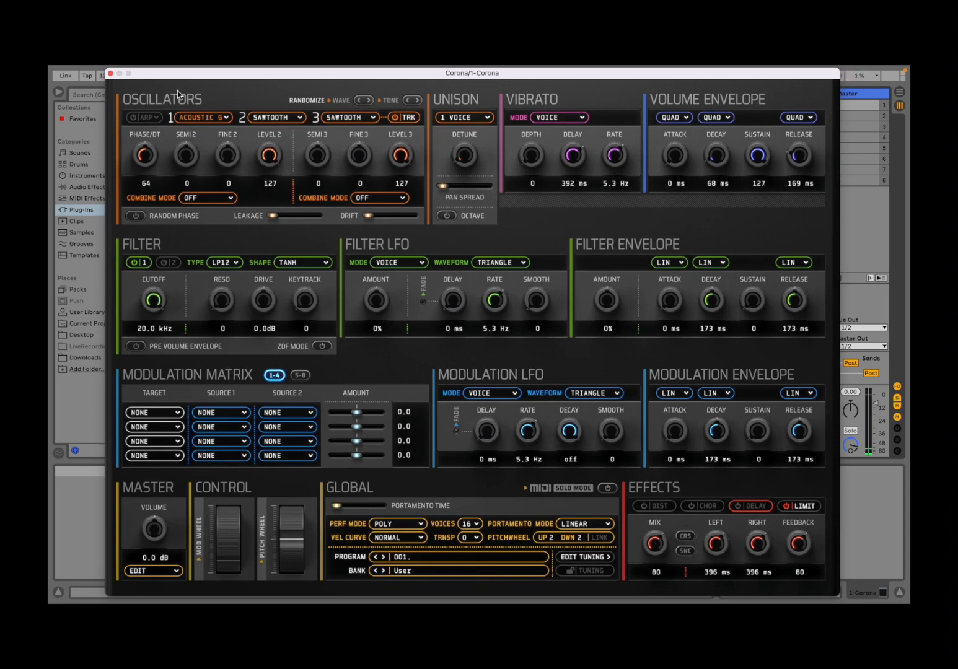
# Load the ALTO SAX 1 waveform from the Horns category into oscillator 1
pyautogui.click(213, 115)
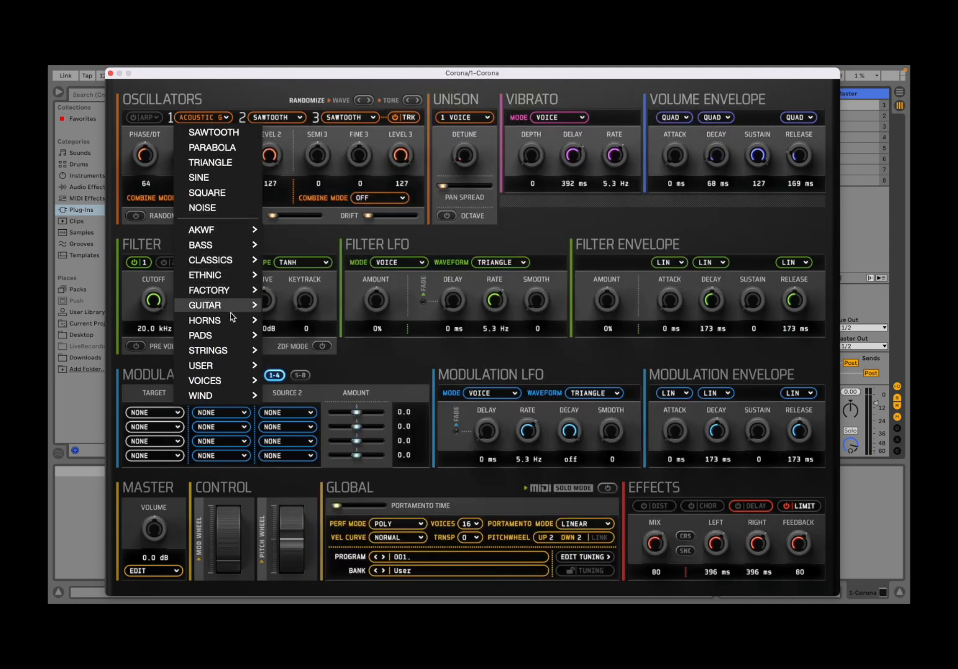
pyautogui.moveTo(233, 320)
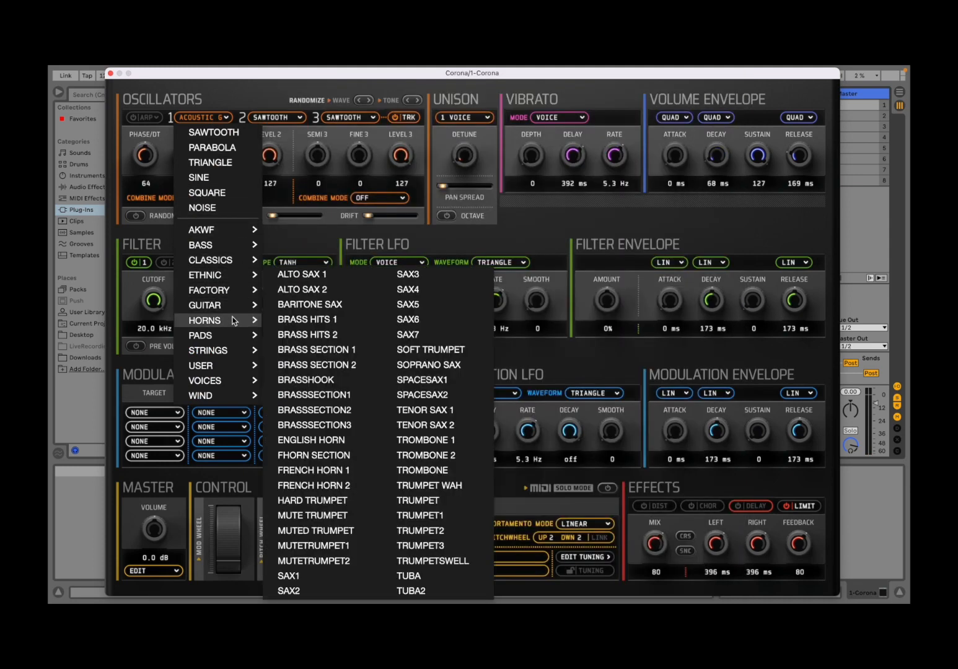
pyautogui.click(326, 282)
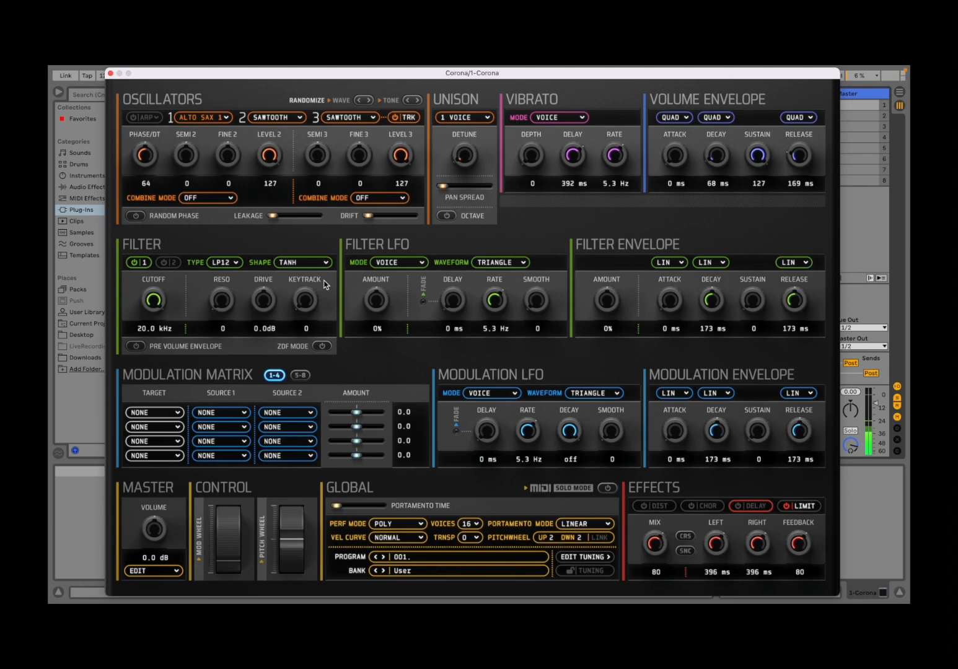
# Load the ENGLISH HORN waveform from the Horns category into oscillator 1
pyautogui.click(215, 118)
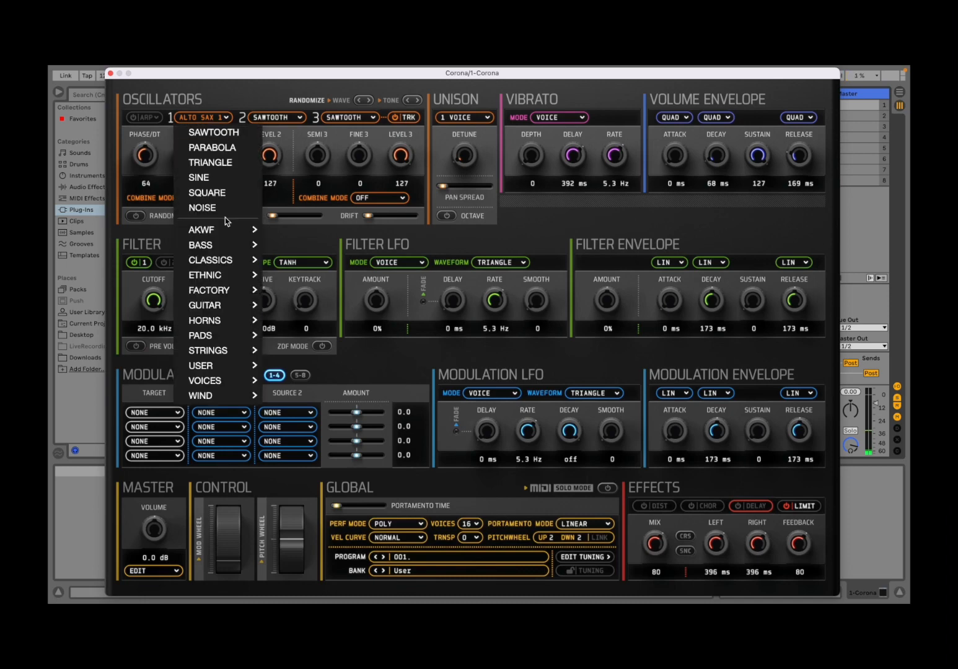
pyautogui.moveTo(235, 323)
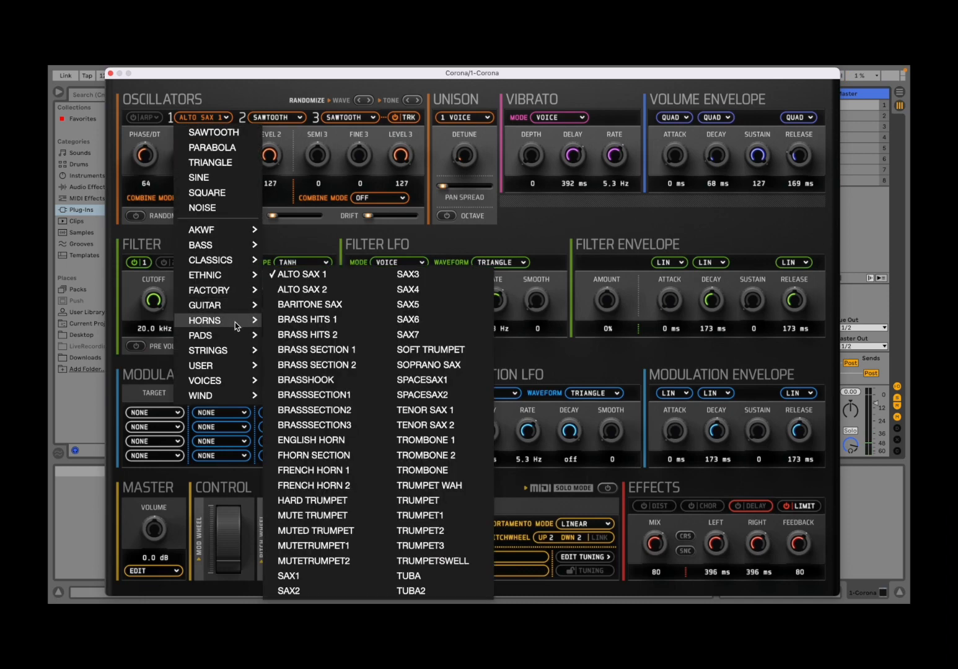
pyautogui.click(357, 444)
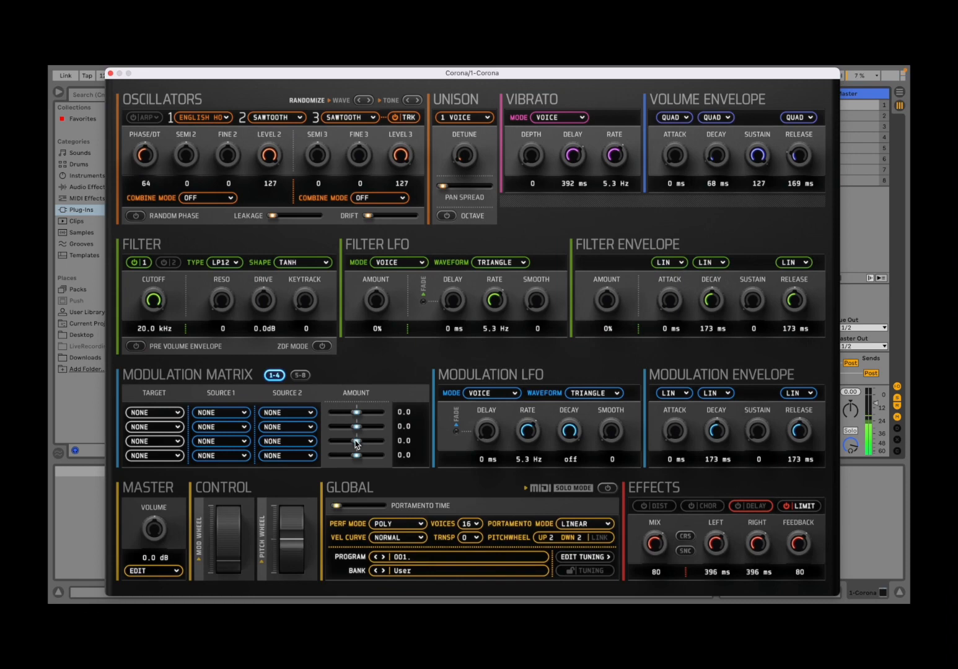
# Load the LONE waveform from the Pads category into oscillator 1
pyautogui.click(208, 120)
pyautogui.moveTo(216, 336)
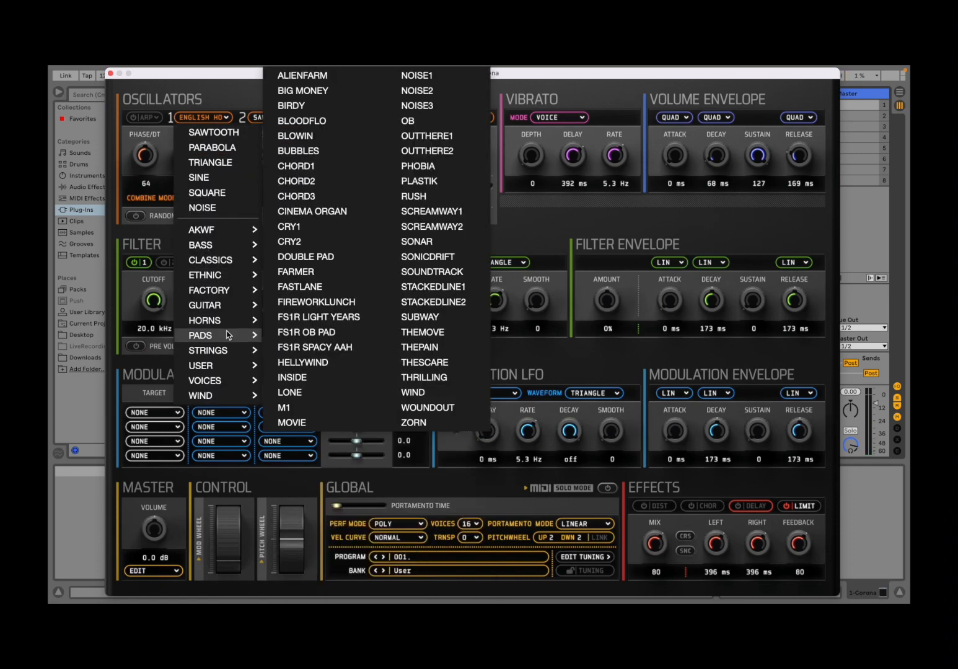
pyautogui.click(329, 392)
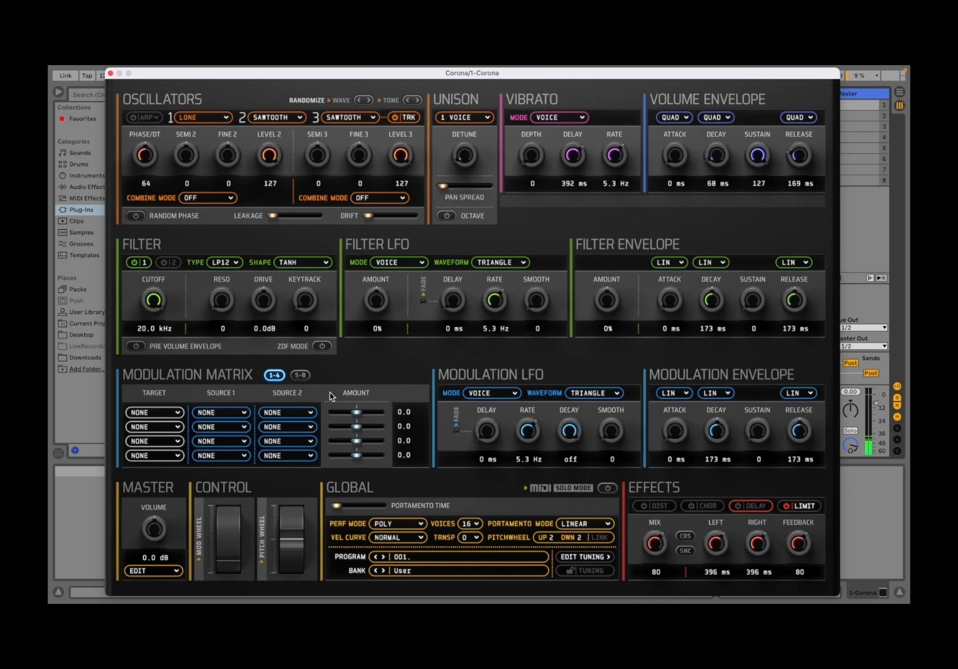
# Load the FS1R OB PAD waveform from the Pads category into oscillator 1
pyautogui.click(215, 116)
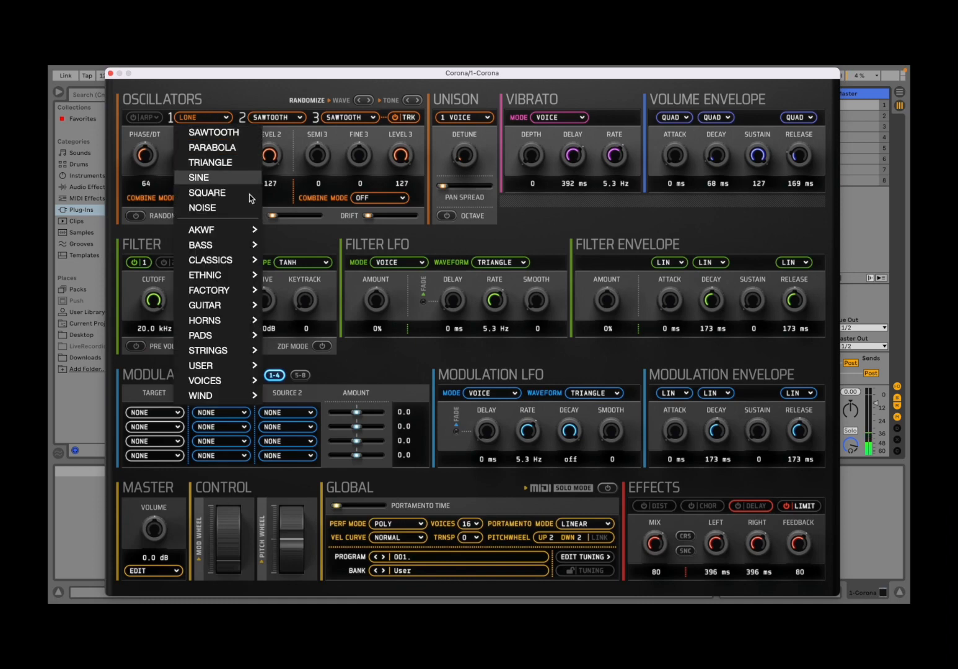
pyautogui.moveTo(240, 340)
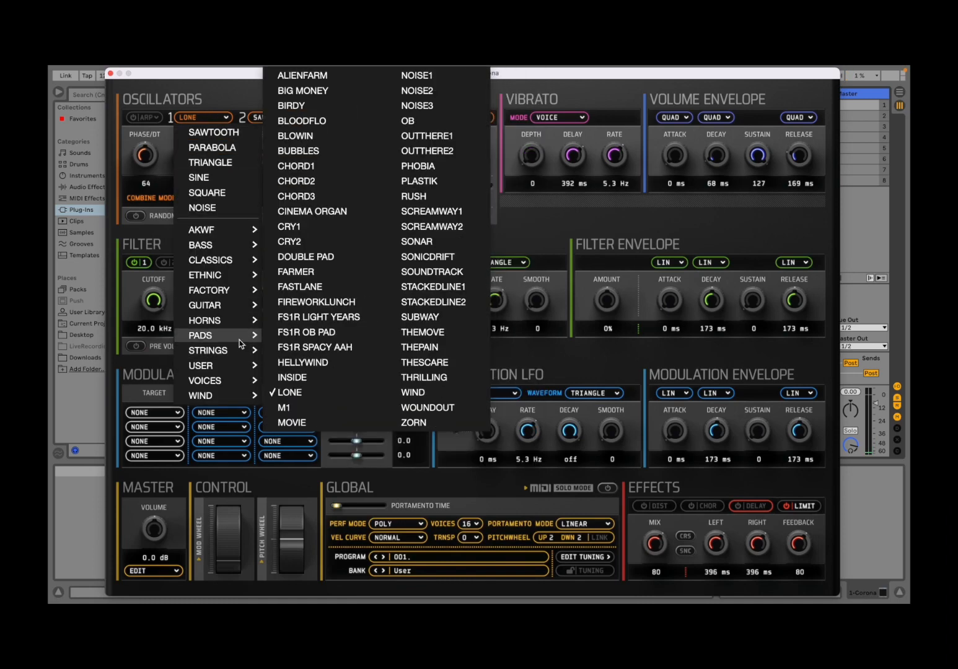
pyautogui.click(327, 333)
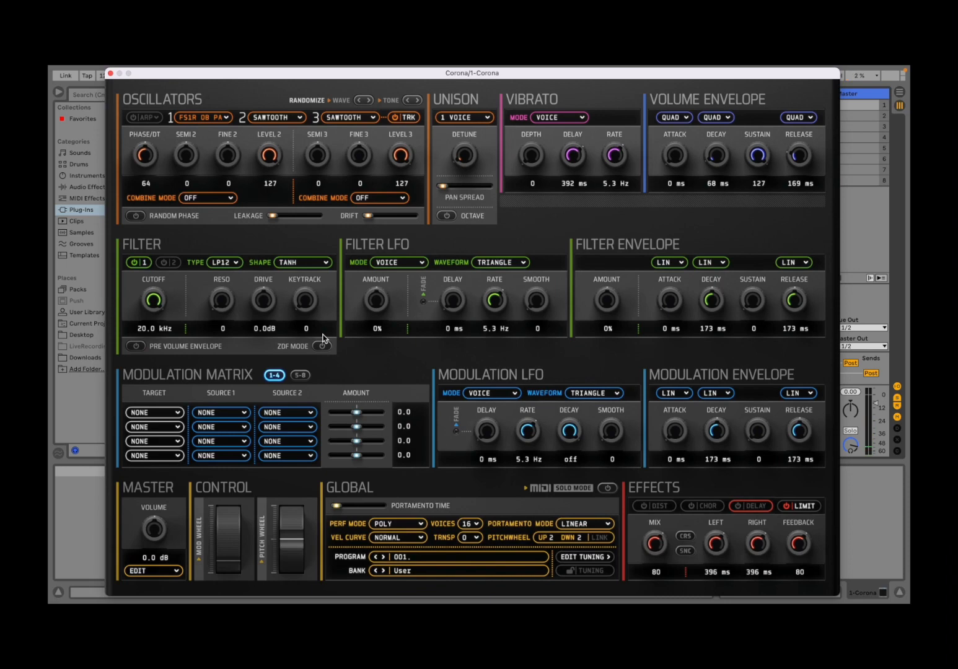
# Load the PIZZ BASS waveform from the Strings category into oscillator 1
pyautogui.click(214, 116)
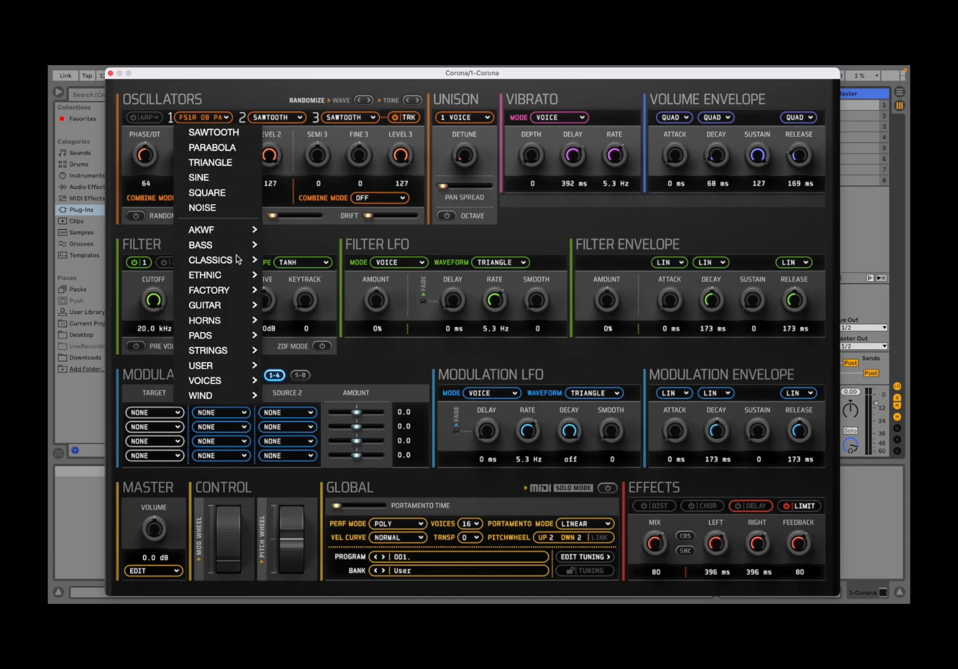
pyautogui.moveTo(225, 352)
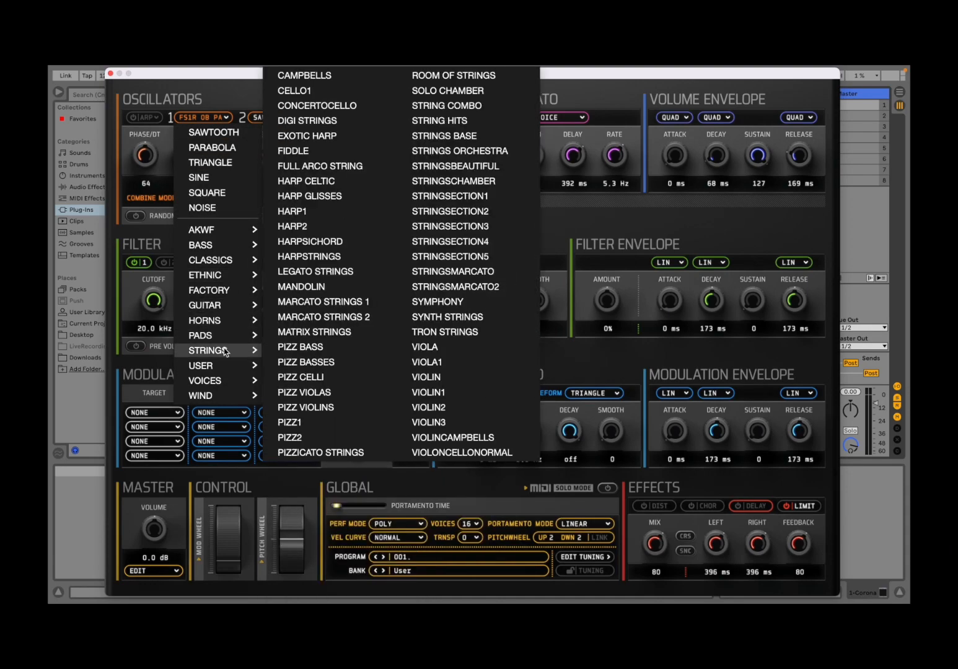
pyautogui.click(292, 350)
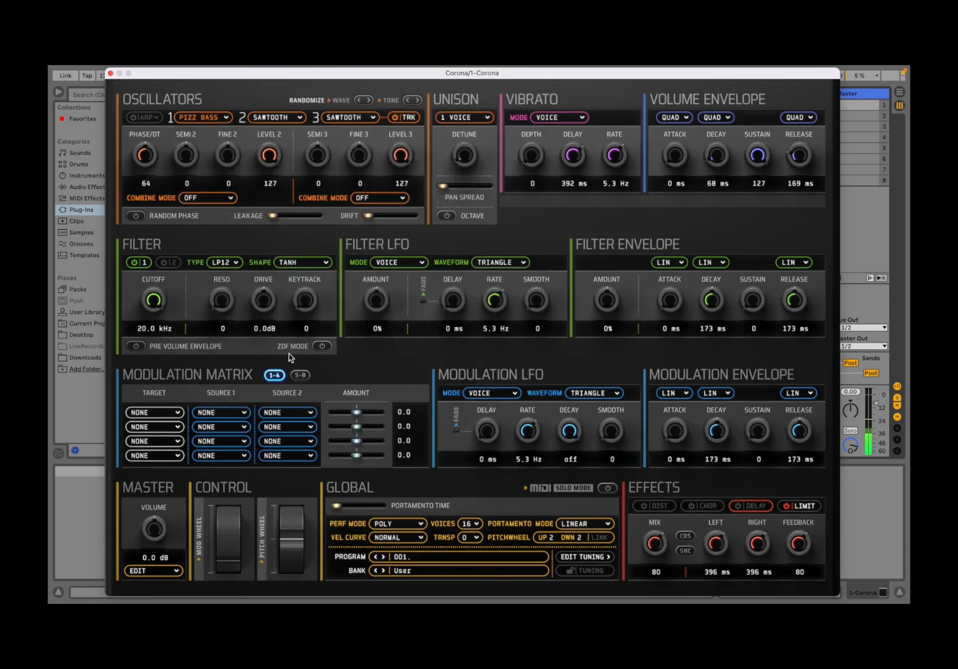
# Load the DOOO waveform from the Voices category into oscillator 1
pyautogui.click(206, 118)
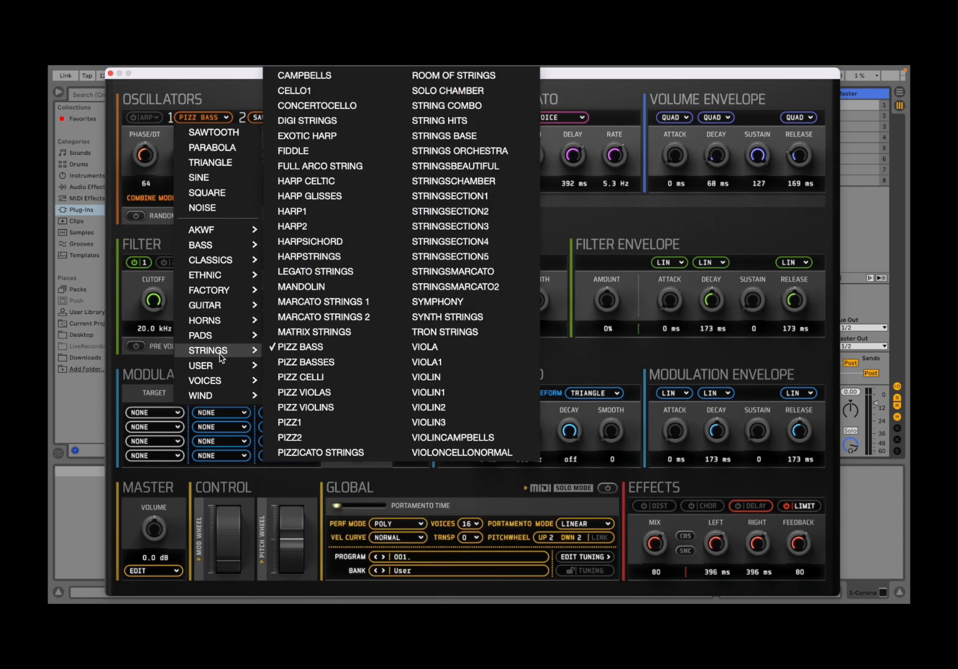
pyautogui.moveTo(226, 382)
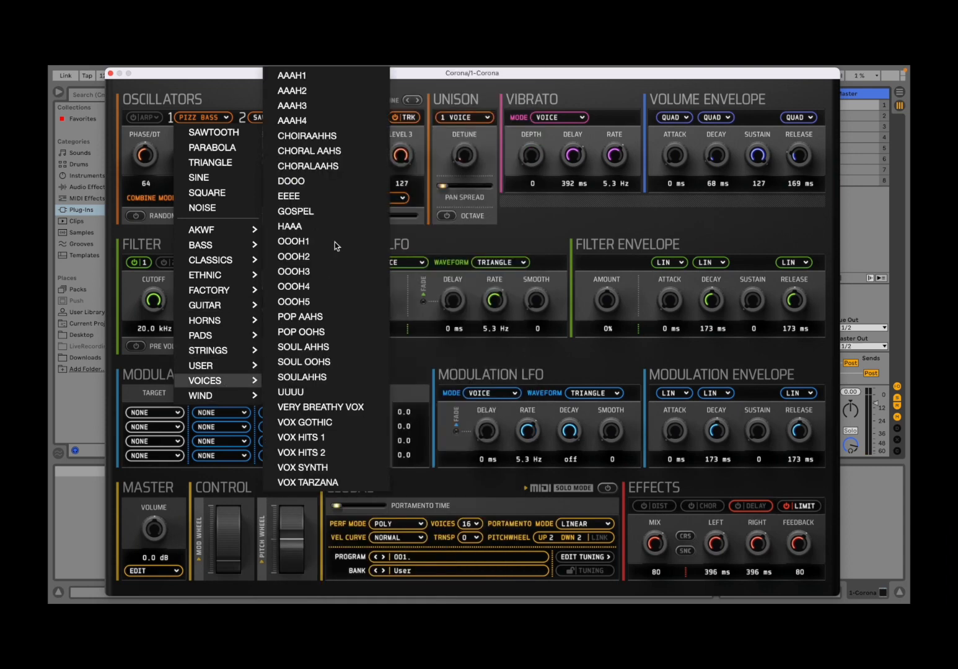
pyautogui.click(317, 180)
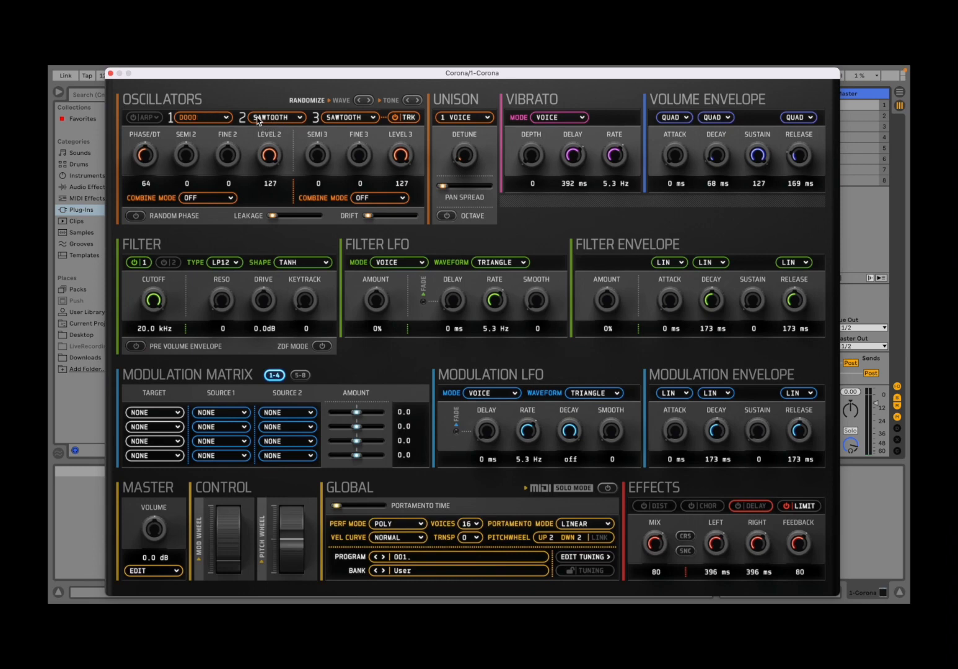
# Load the ACOUSTIC GTR waveform from the Guitar category into oscillator 2
pyautogui.click(277, 123)
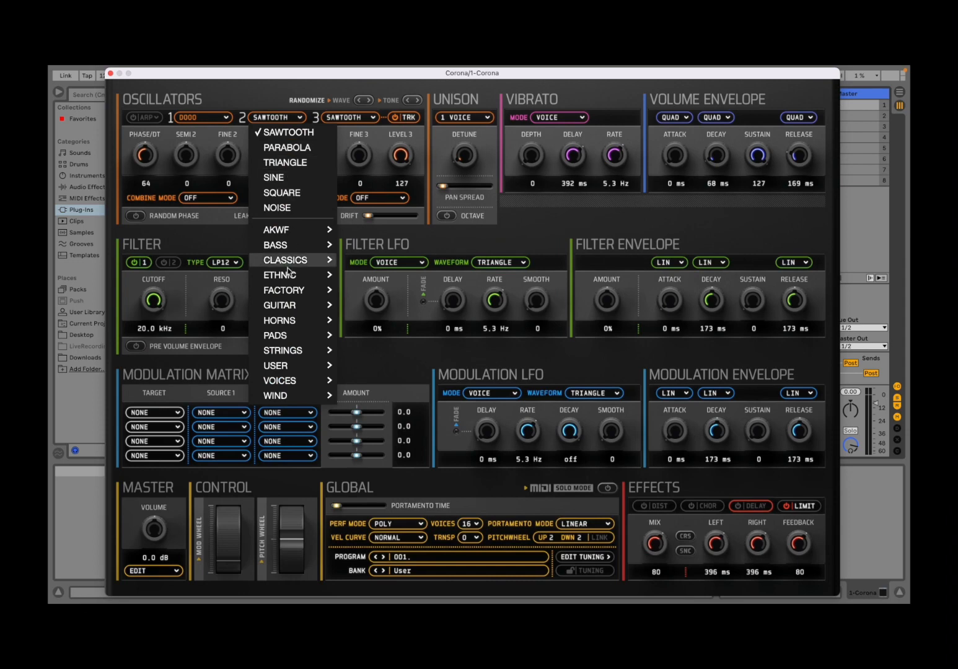
pyautogui.moveTo(295, 302)
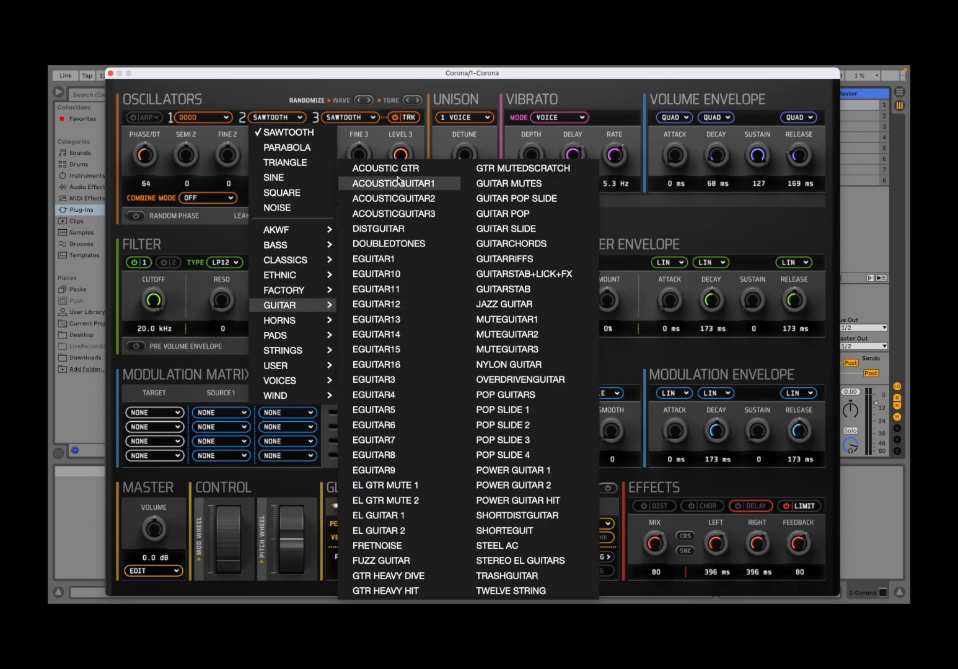
pyautogui.click(398, 170)
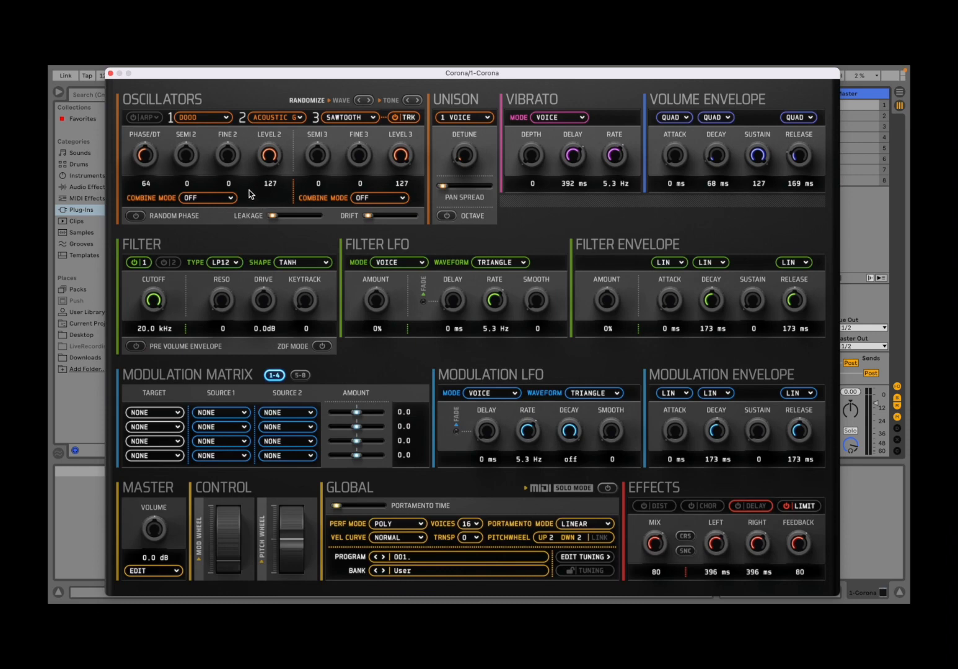
# Set oscillator 2's combine mode to ADD and try raising its level
pyautogui.click(198, 199)
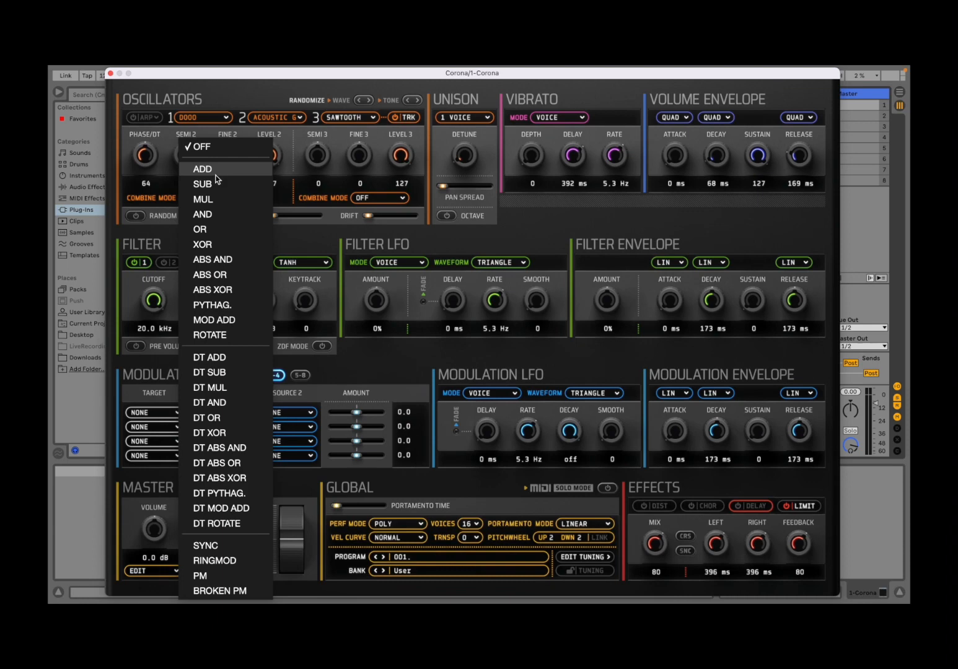
pyautogui.click(215, 174)
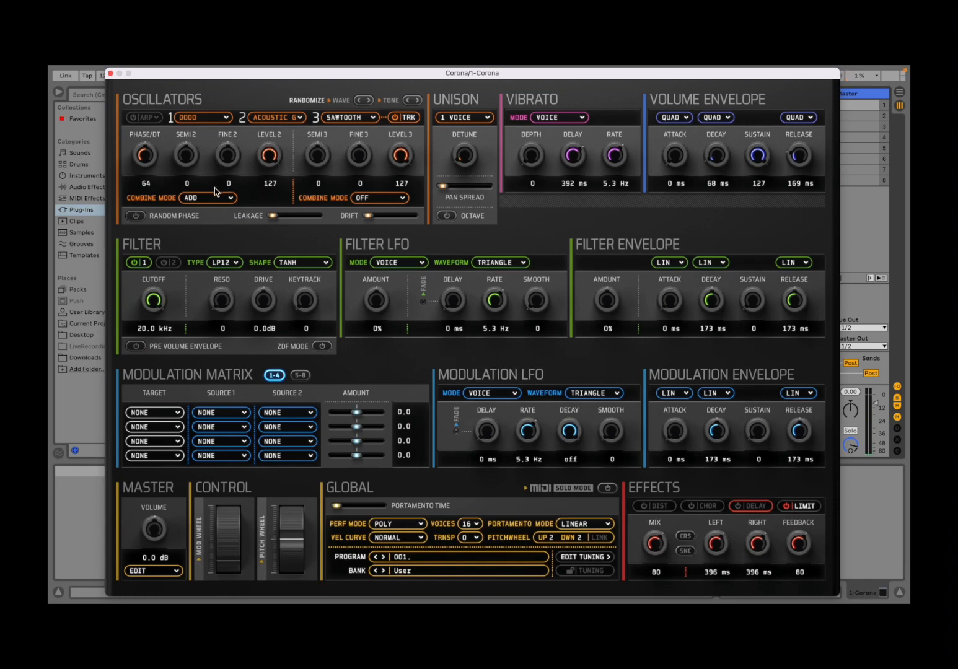
pyautogui.click(220, 199)
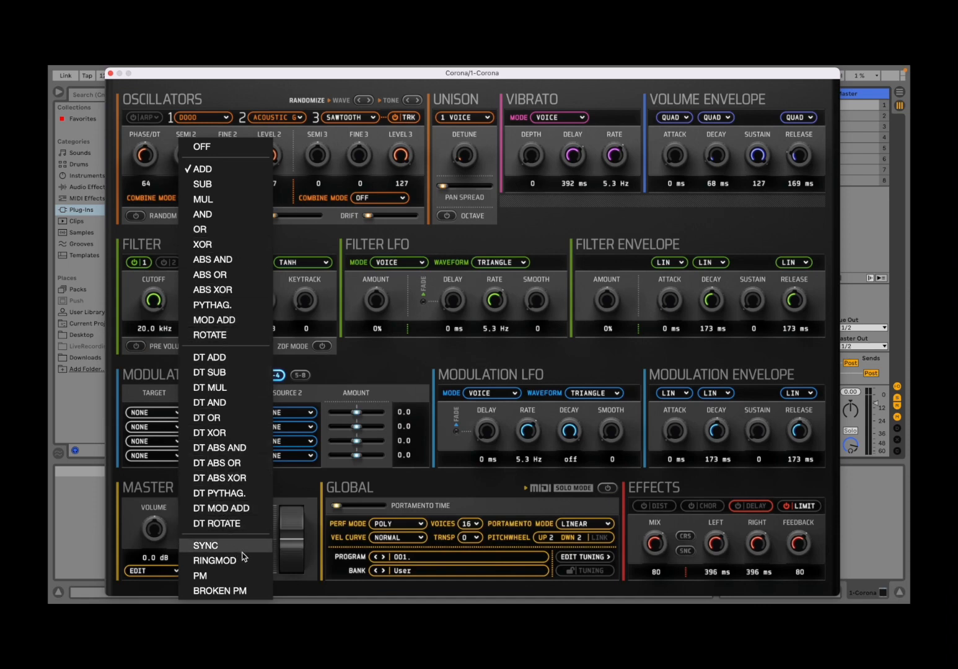
pyautogui.click(263, 90)
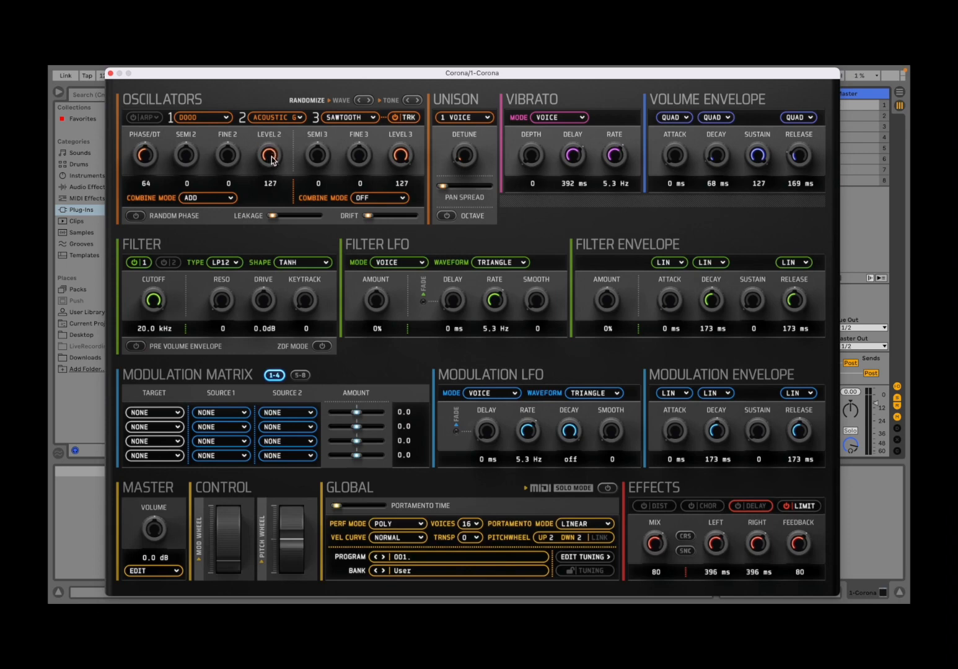
pyautogui.moveTo(269, 157); pyautogui.dragTo(264, 113)
# Load ENGLISH HORN from the Horns category into oscillator 3 and set its combine mode to ADD
pyautogui.click(352, 119)
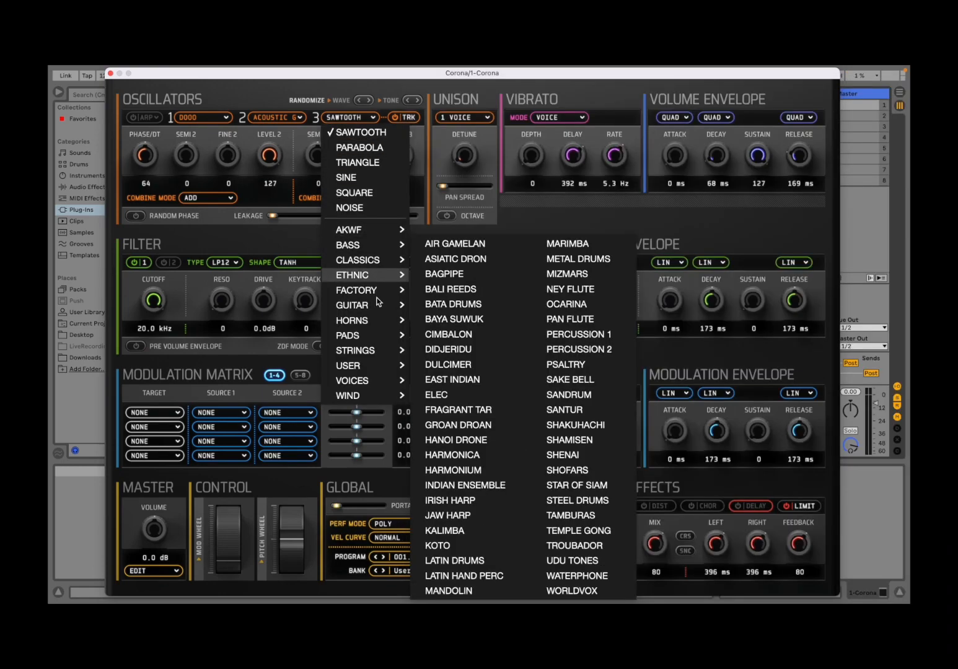
pyautogui.moveTo(376, 322)
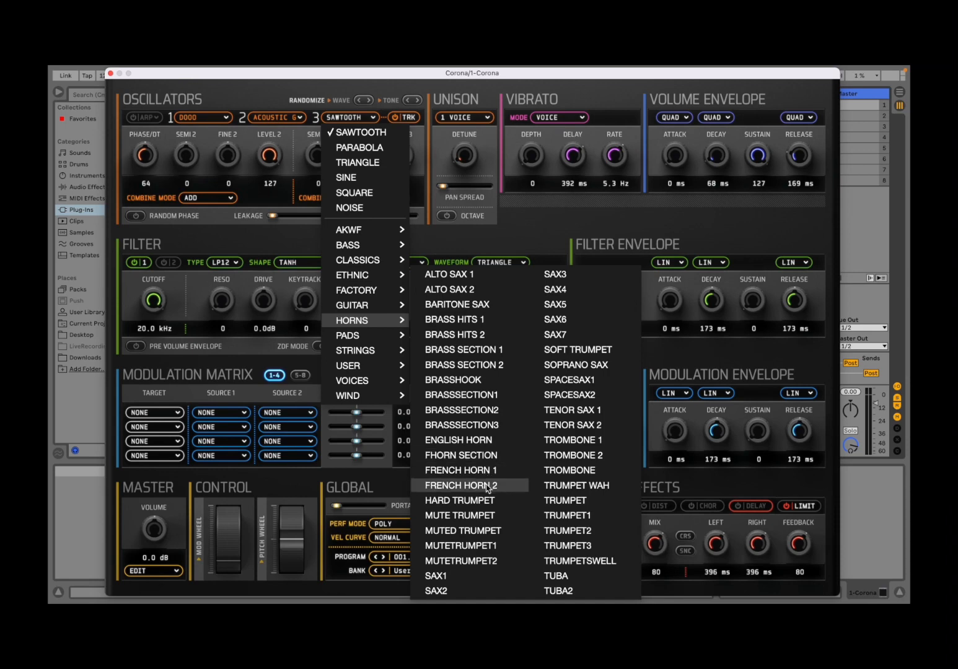
pyautogui.click(484, 439)
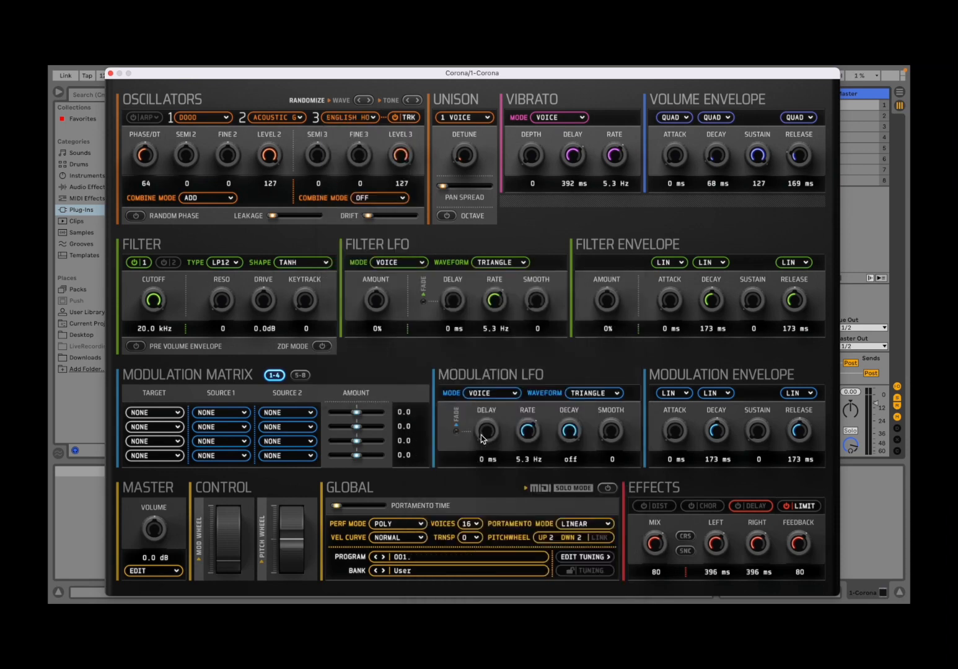
pyautogui.click(376, 199)
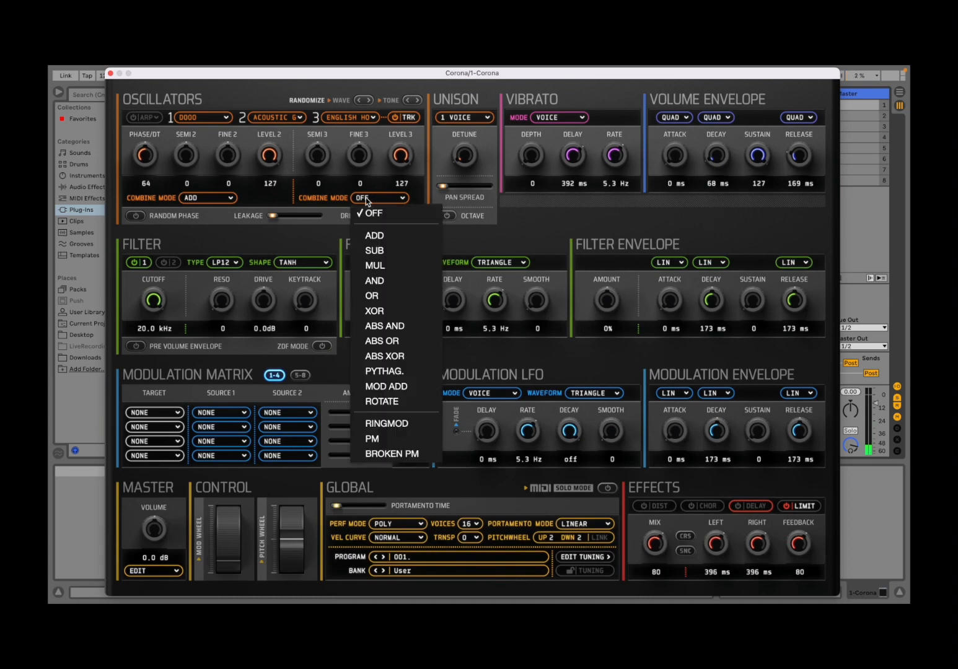
pyautogui.click(384, 239)
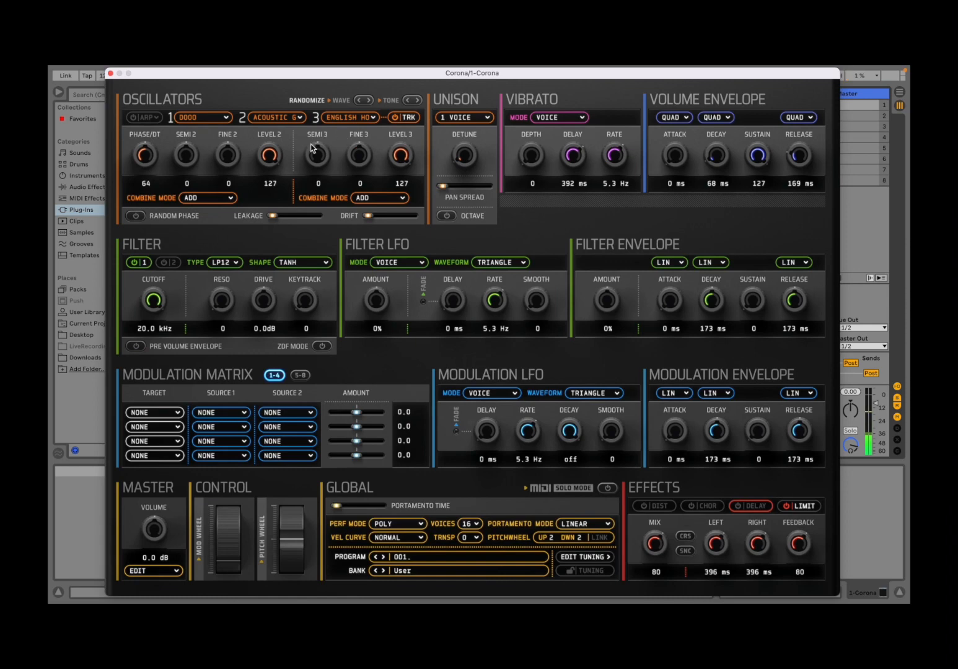
# Set all three oscillators back to the SAWTOOTH waveform
pyautogui.click(212, 117)
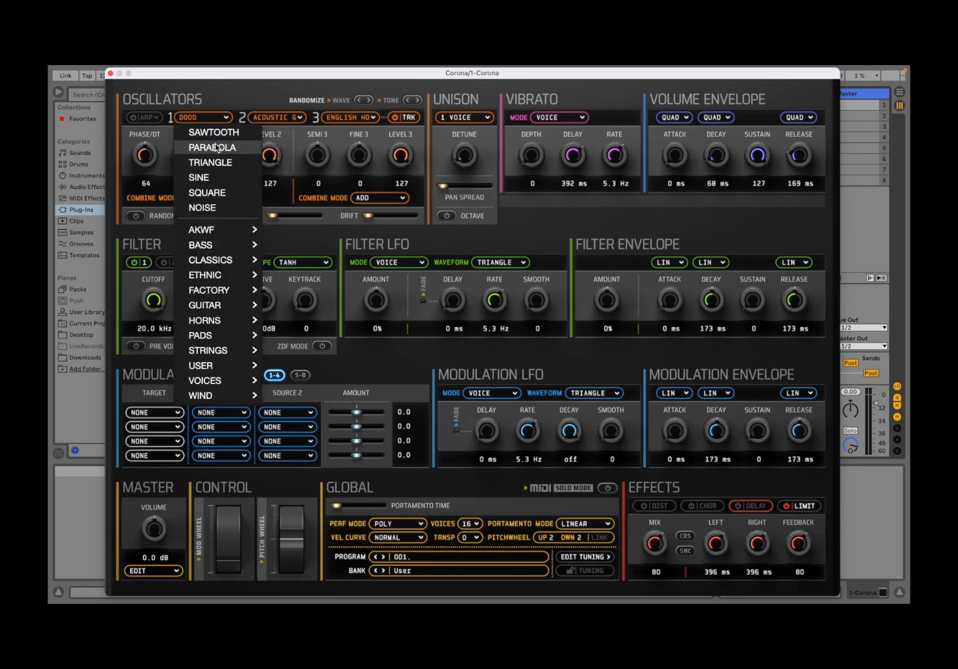
pyautogui.click(205, 130)
pyautogui.click(282, 120)
pyautogui.click(285, 132)
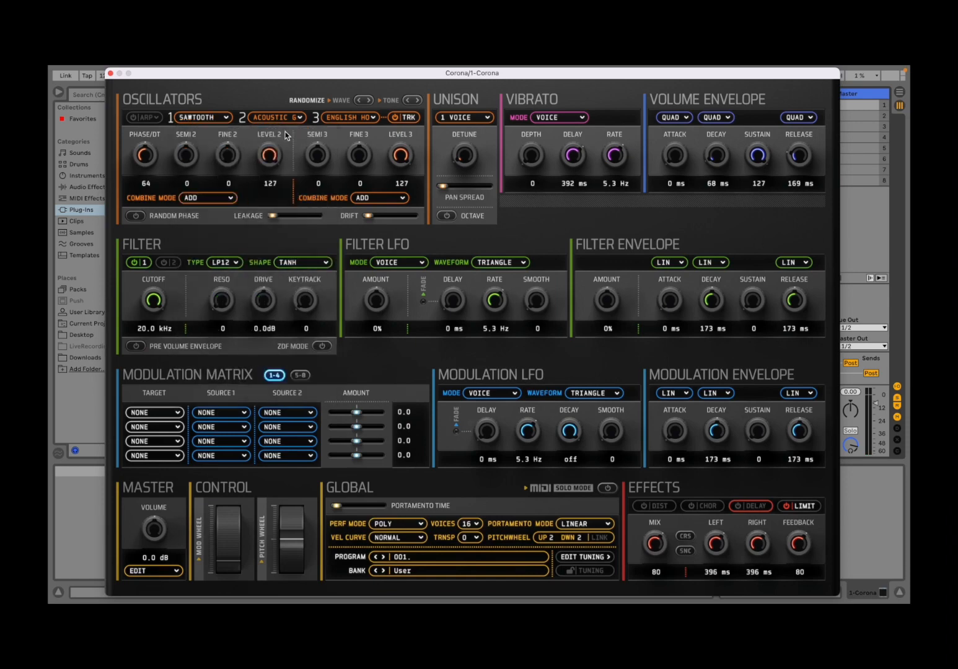
pyautogui.click(340, 118)
pyautogui.click(345, 132)
# Set the combine mode of both oscillator 2 and oscillator 3 to SUB
pyautogui.click(190, 197)
pyautogui.click(217, 185)
pyautogui.click(386, 201)
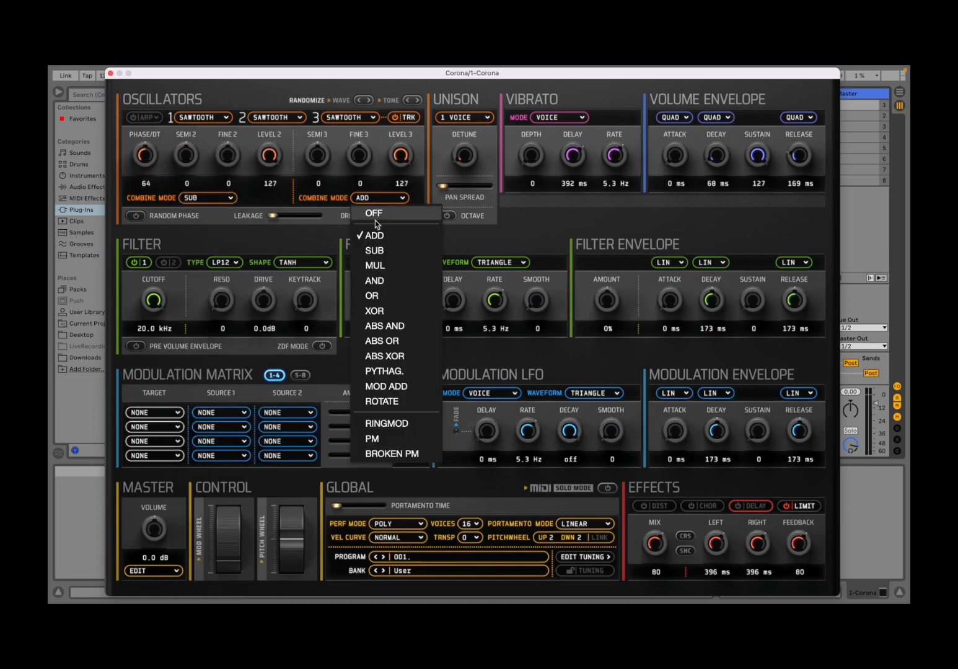
pyautogui.click(387, 251)
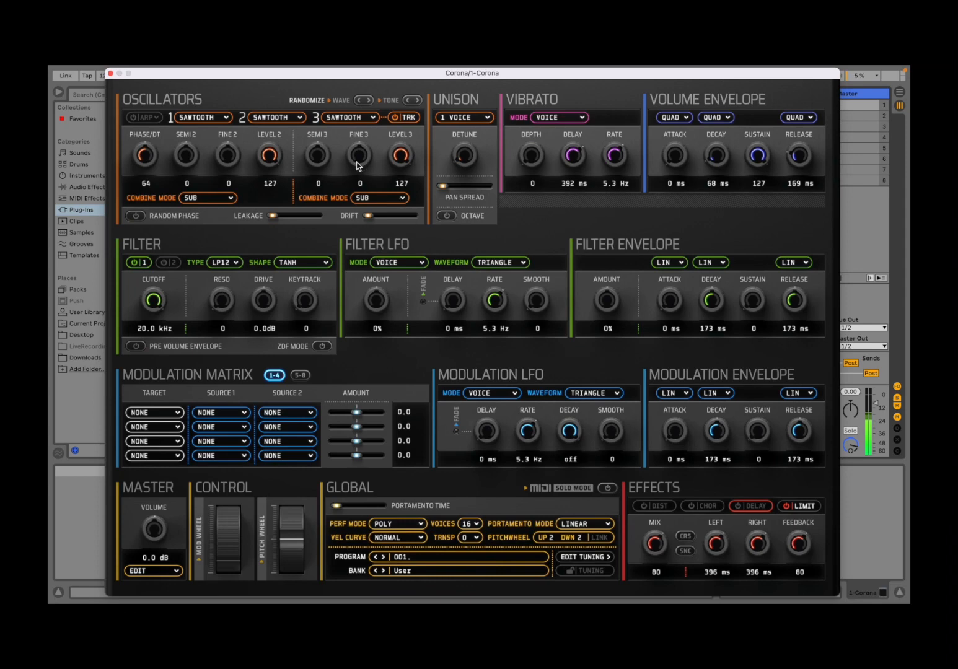
# Set oscillator 3's semitones to -24 and increase the oscillator drift
pyautogui.moveTo(321, 156); pyautogui.dragTo(323, 187)
pyautogui.moveTo(273, 218)
pyautogui.mouseDown()
pyautogui.moveTo(301, 226)
pyautogui.moveTo(271, 223)
pyautogui.mouseUp()
pyautogui.moveTo(371, 217); pyautogui.dragTo(395, 220)
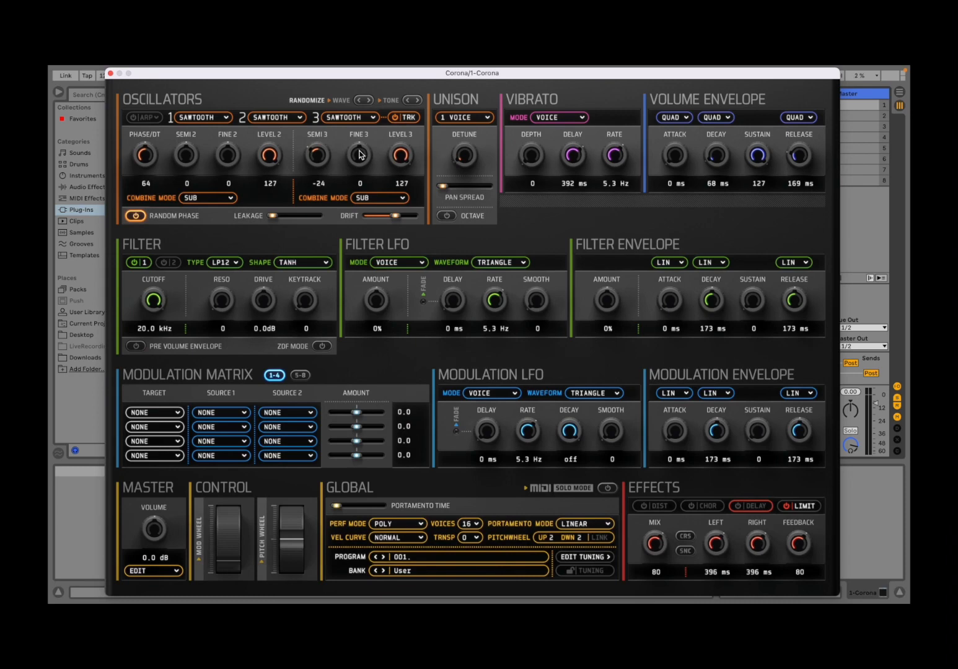
# Set unison to 4 voices and raise the unison detune
pyautogui.click(467, 118)
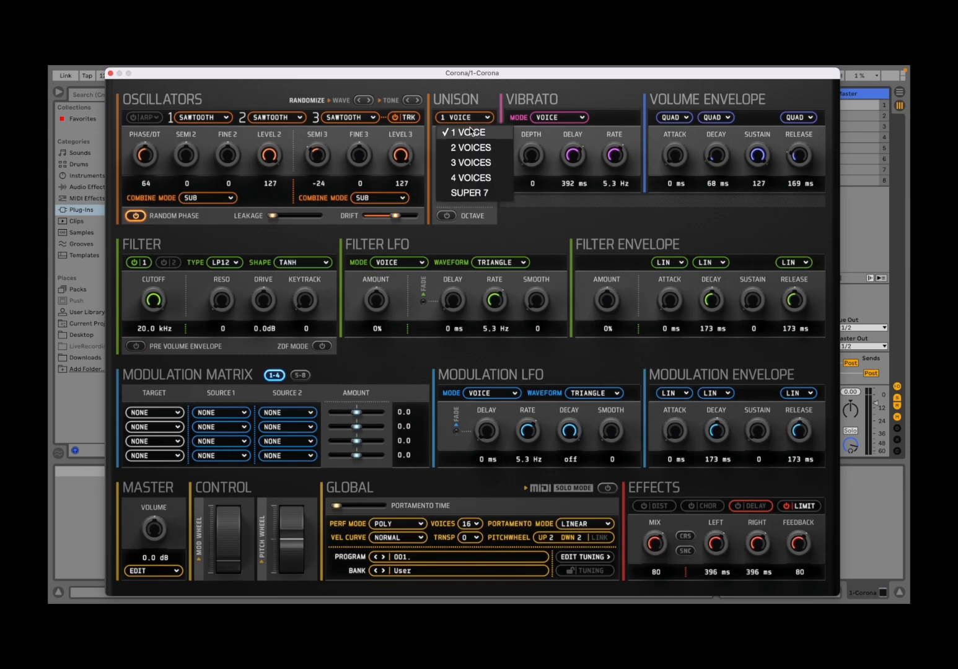
pyautogui.click(478, 178)
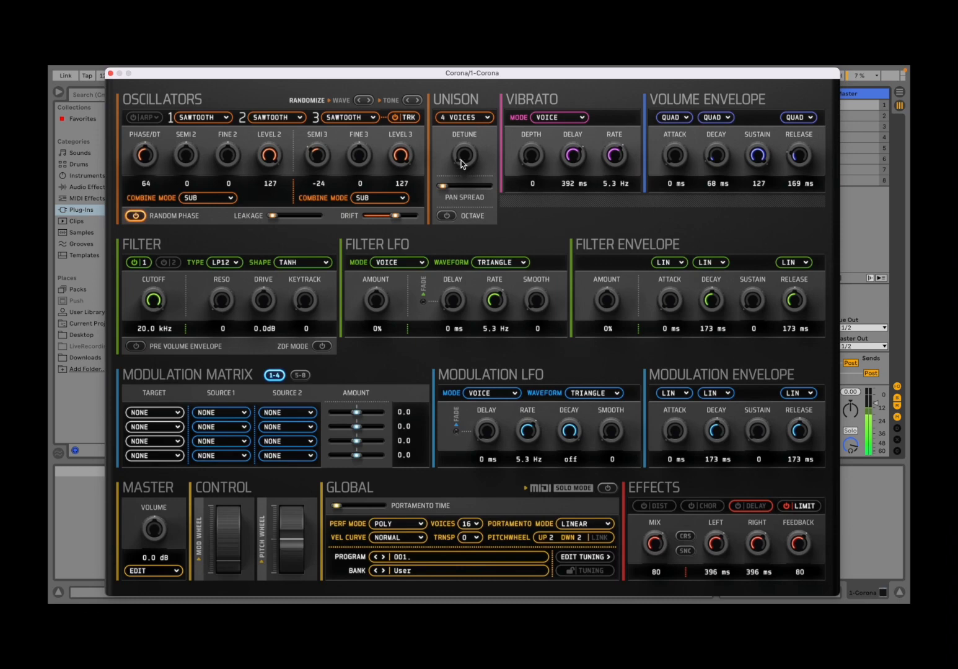
pyautogui.moveTo(463, 168); pyautogui.dragTo(461, 135)
# Enable the unison octave option and widen the pan spread
pyautogui.click(455, 216)
pyautogui.click(445, 185)
pyautogui.moveTo(465, 188); pyautogui.dragTo(468, 191)
# Randomize the oscillator tone settings three times and the waveforms once
pyautogui.click(415, 101)
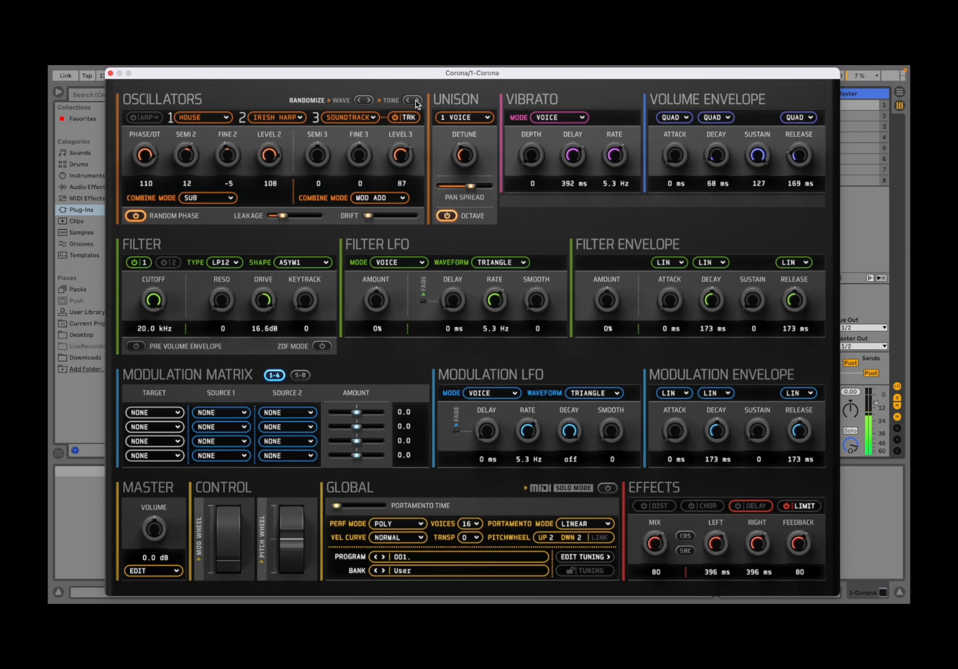
pyautogui.click(416, 101)
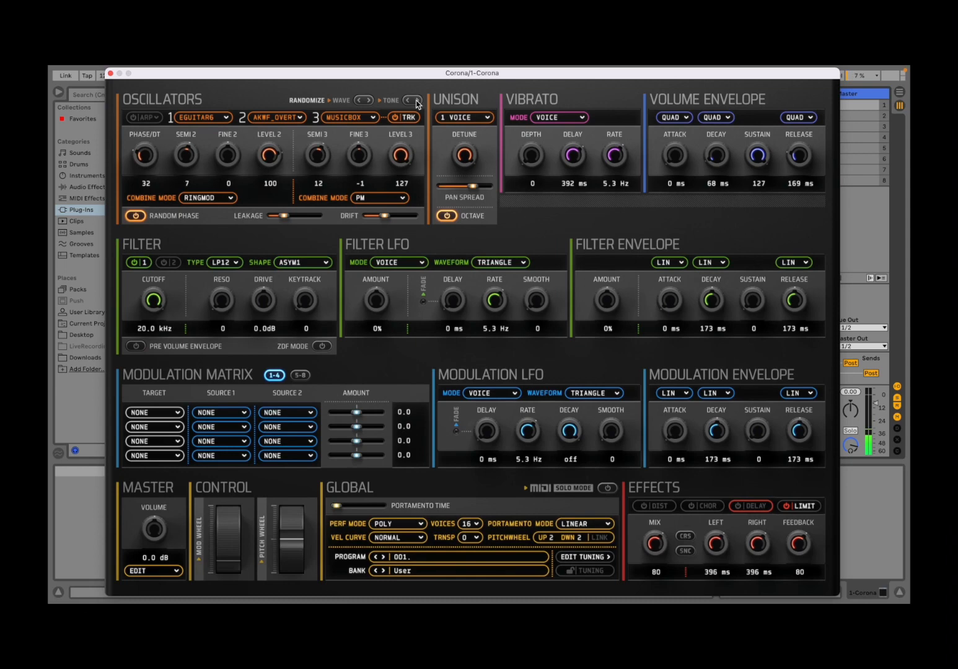
pyautogui.click(416, 101)
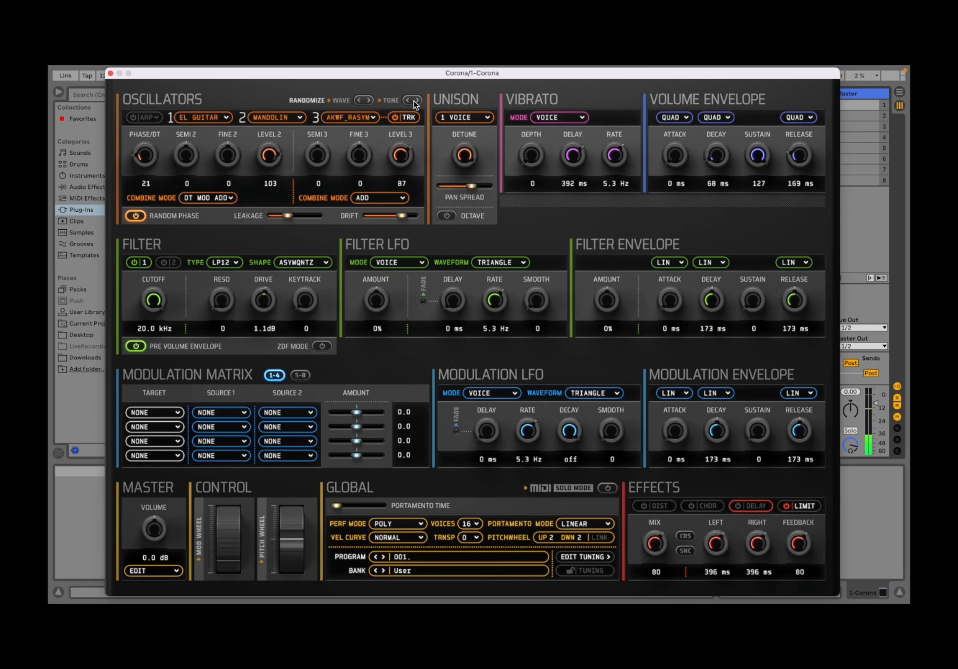
pyautogui.click(369, 100)
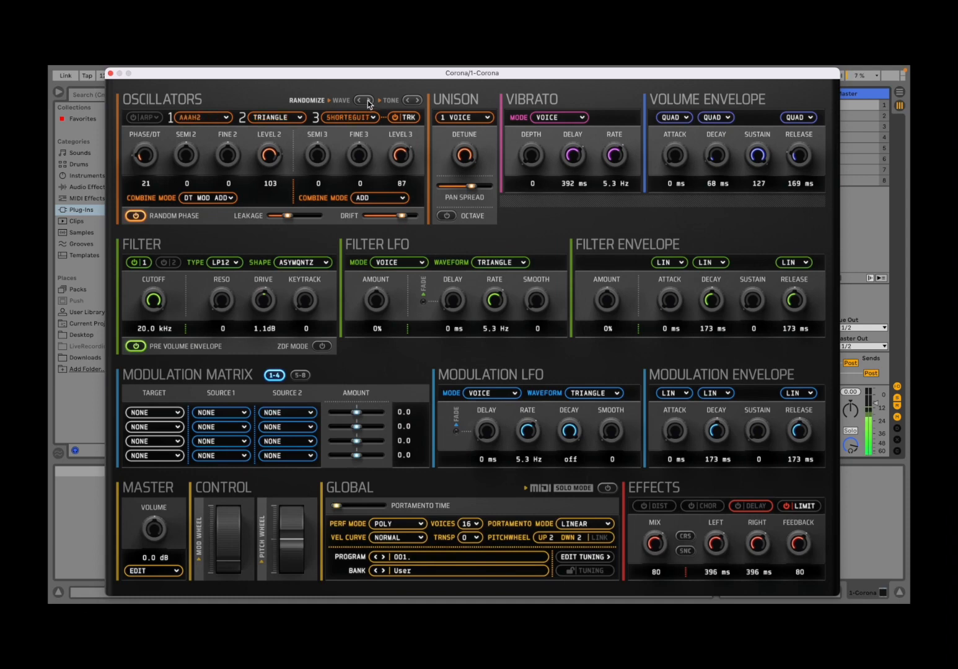
# Randomize the oscillator waveforms four times
pyautogui.click(368, 101)
pyautogui.click(359, 101)
pyautogui.click(368, 101)
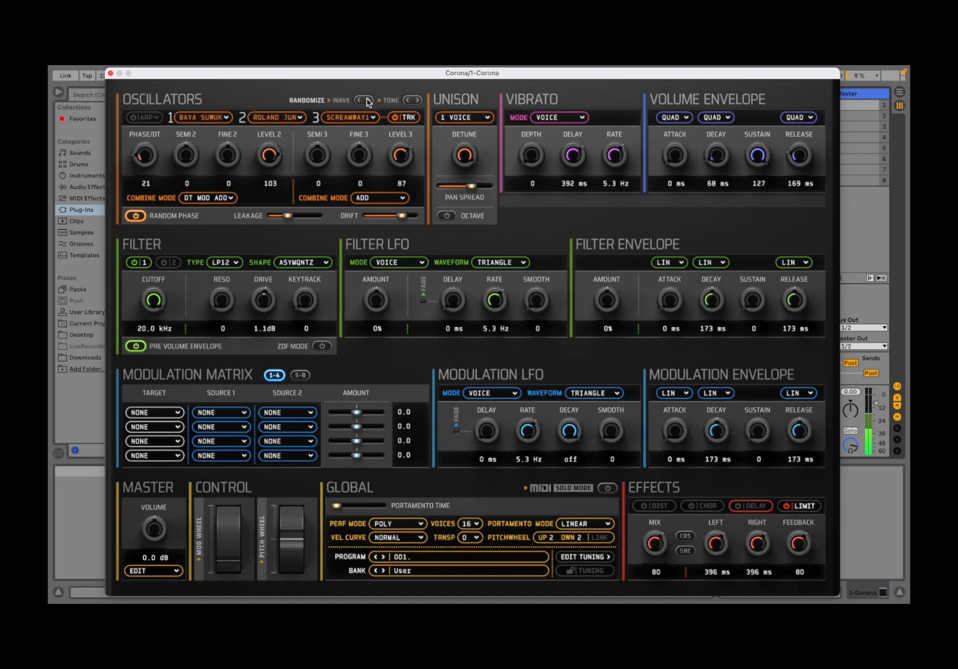
pyautogui.click(368, 101)
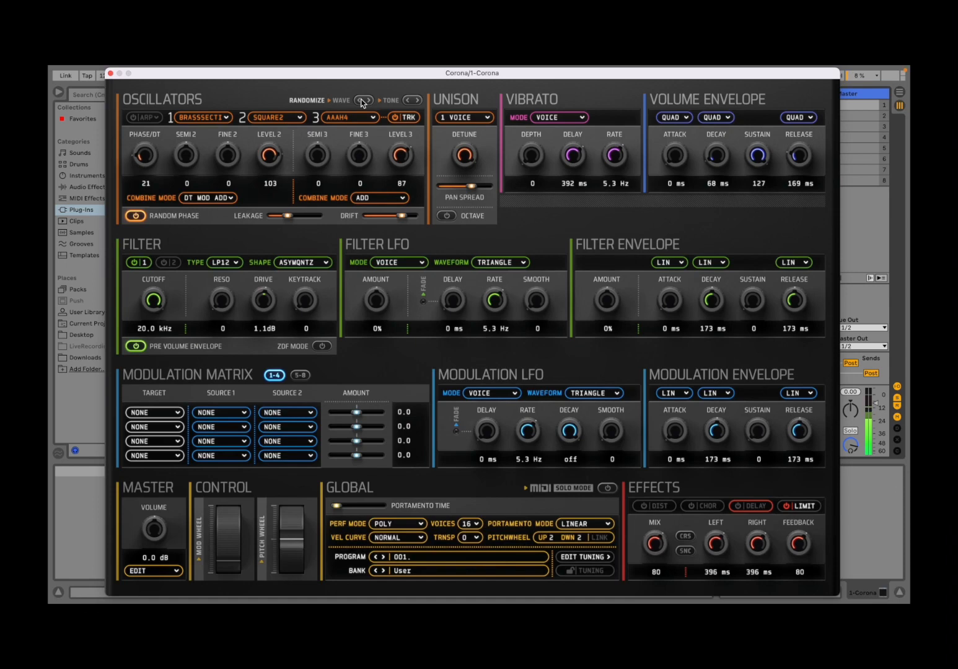
# Randomize the oscillator tone settings seven times in a row
pyautogui.click(416, 101)
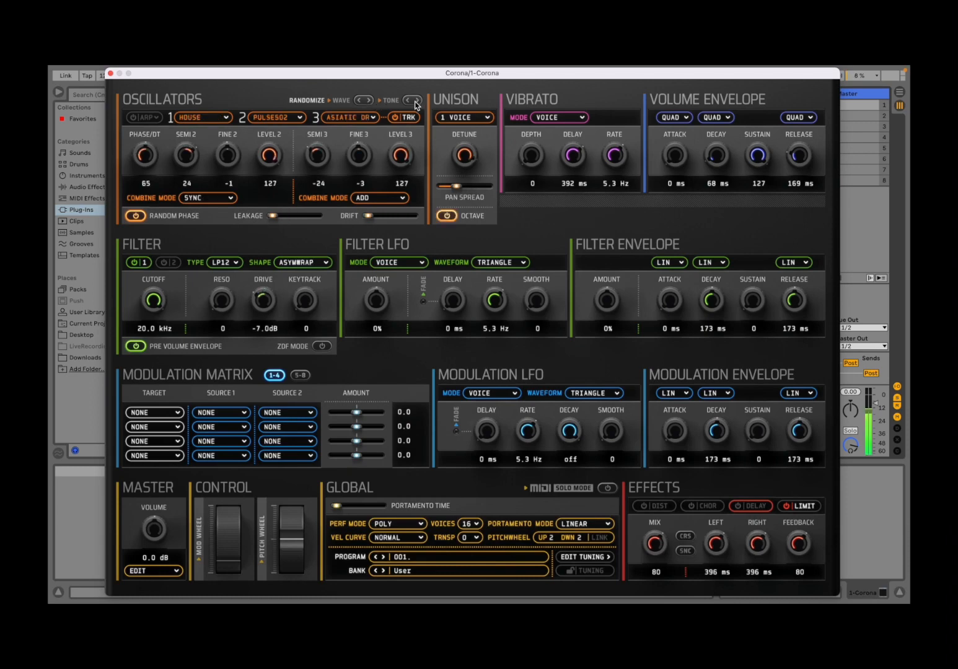
pyautogui.click(416, 101)
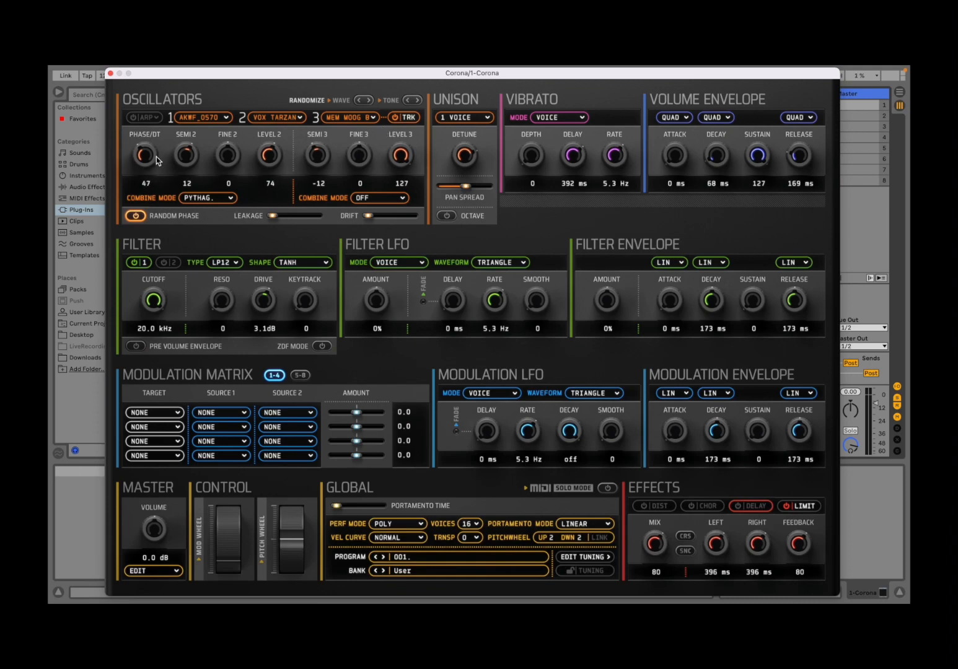
pyautogui.click(416, 101)
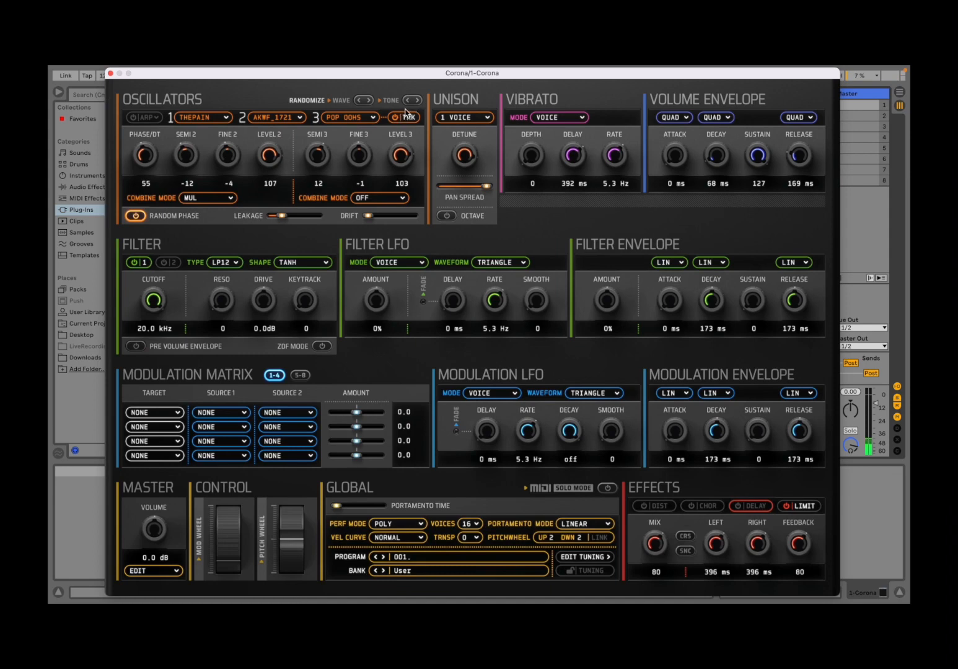
pyautogui.click(417, 101)
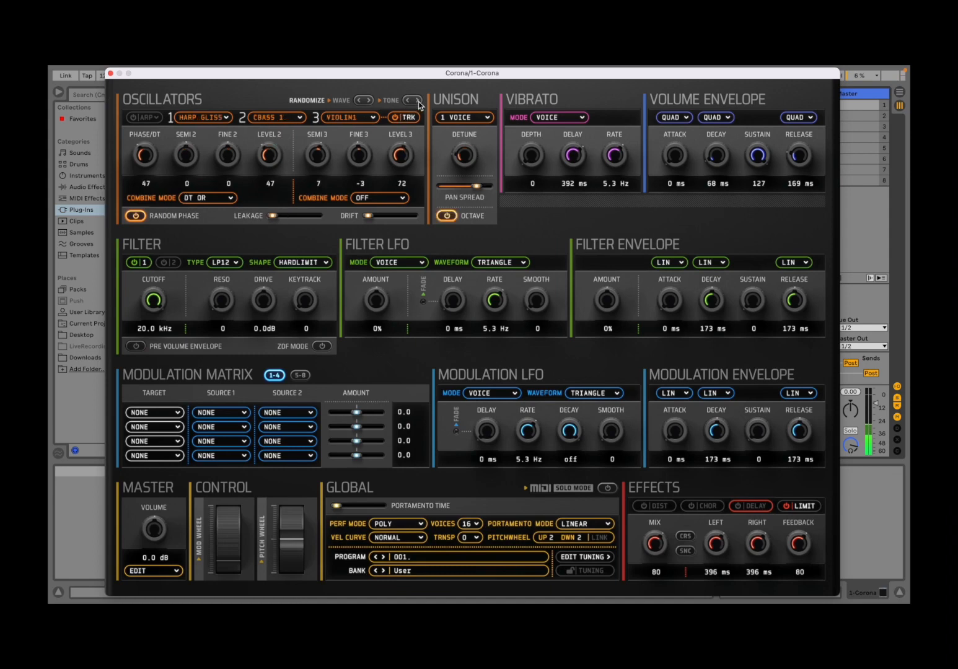
pyautogui.click(419, 102)
pyautogui.click(419, 103)
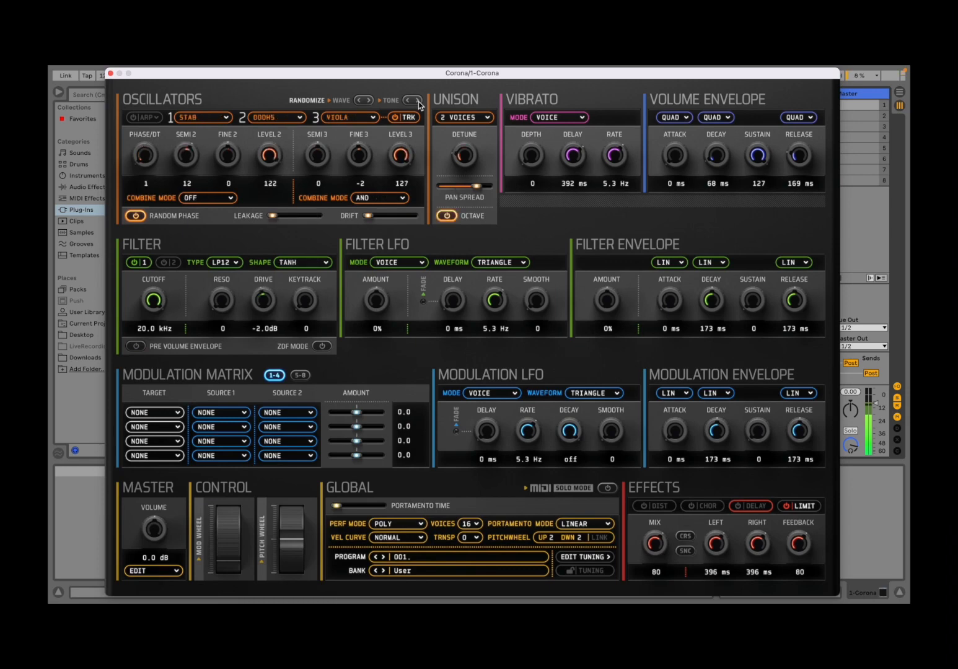
pyautogui.click(419, 103)
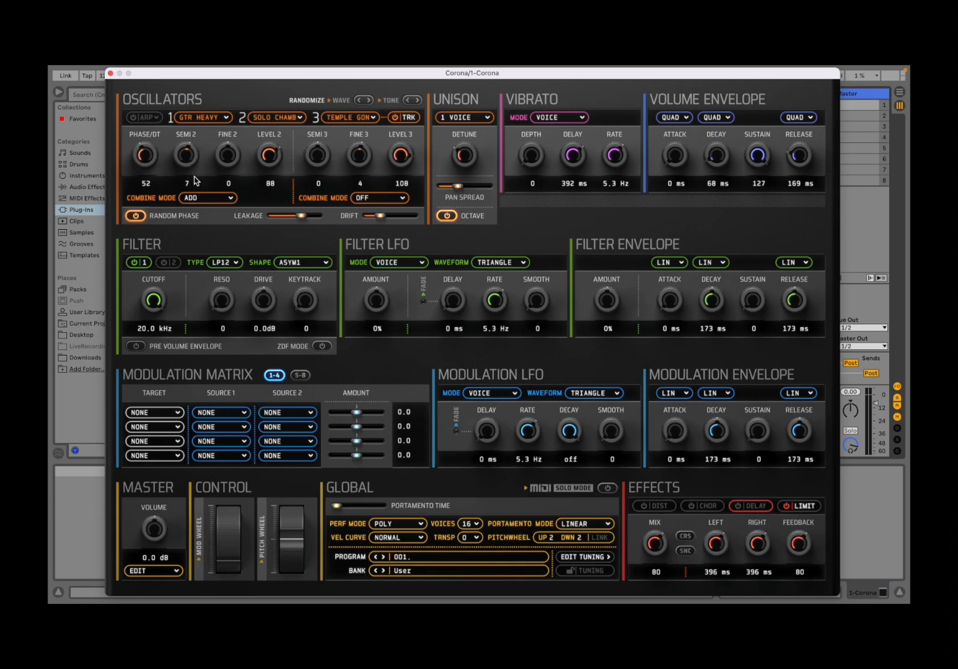
# Browse oscillator 2's combine mode options without changing it, and randomize the tone settings twice
pyautogui.click(200, 198)
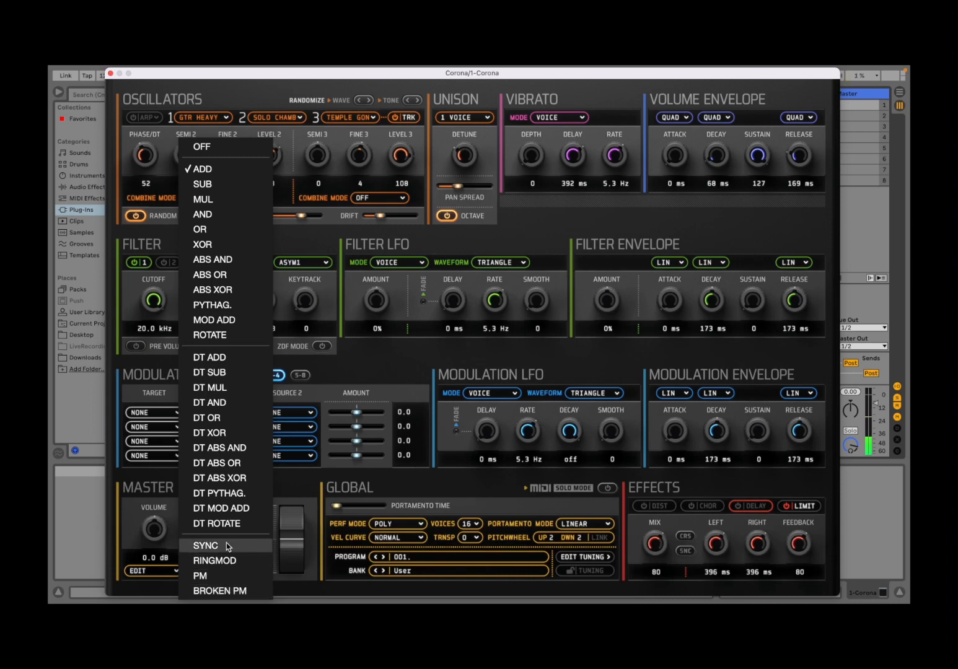
pyautogui.click(419, 102)
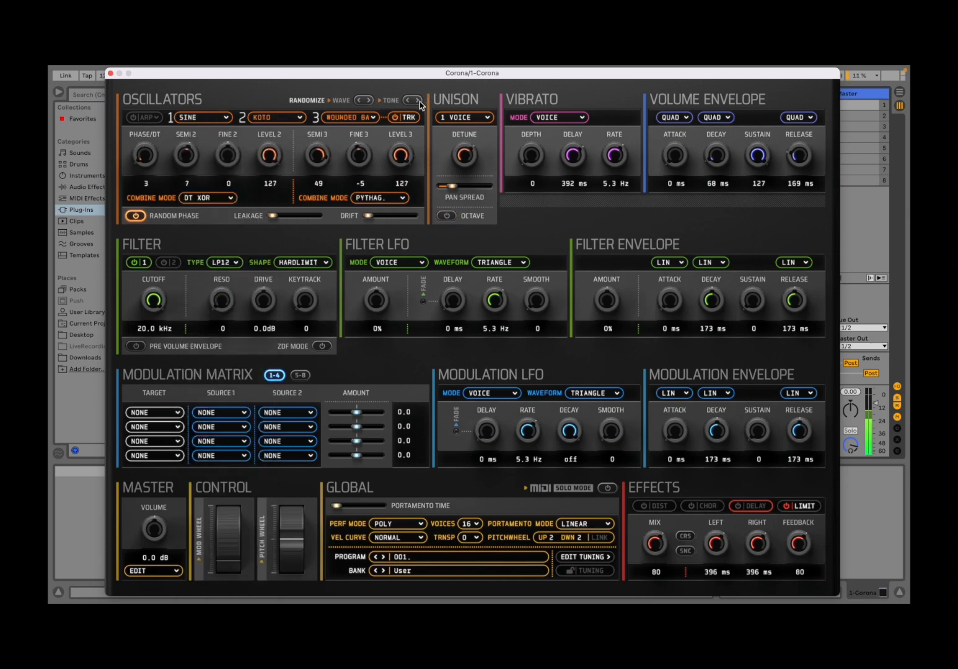
pyautogui.click(420, 102)
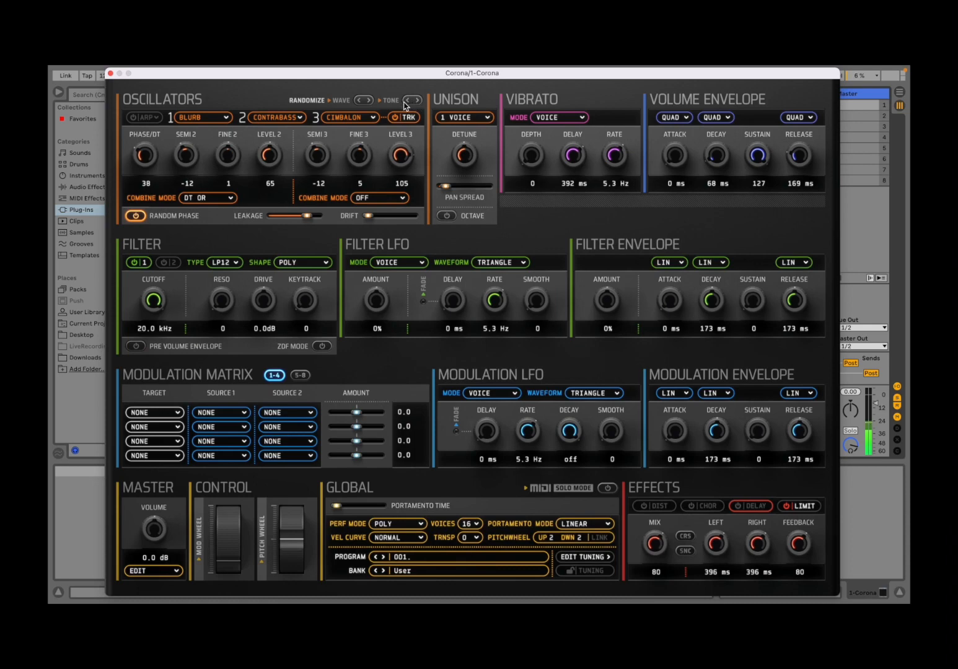
# Randomize the oscillator waveforms three times
pyautogui.click(369, 100)
pyautogui.click(369, 101)
pyautogui.click(369, 101)
# Set unison to SUPER 7, then randomize the oscillator tone settings once
pyautogui.click(465, 117)
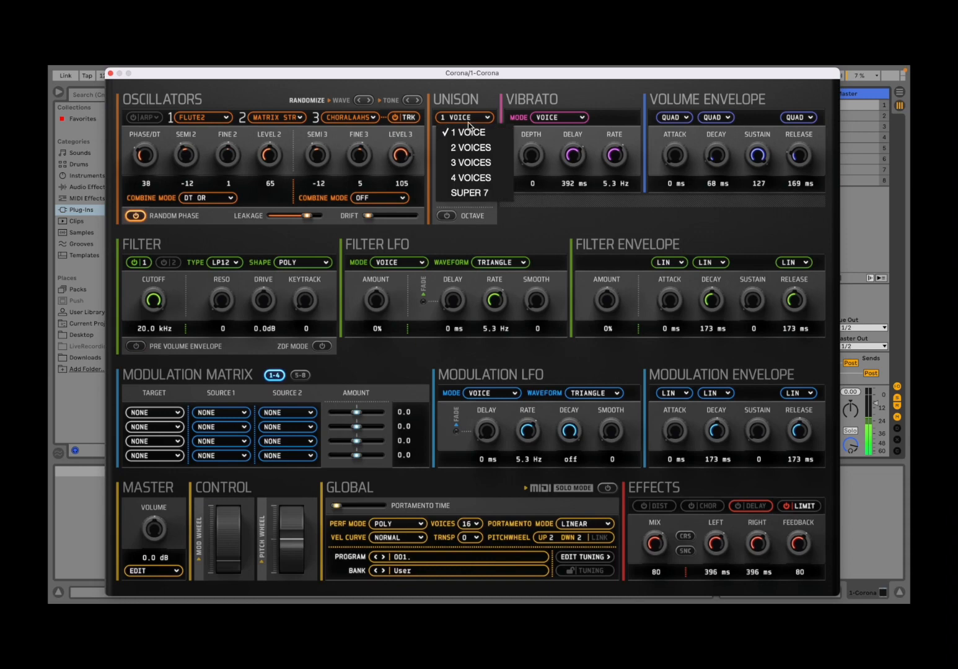
pyautogui.click(464, 192)
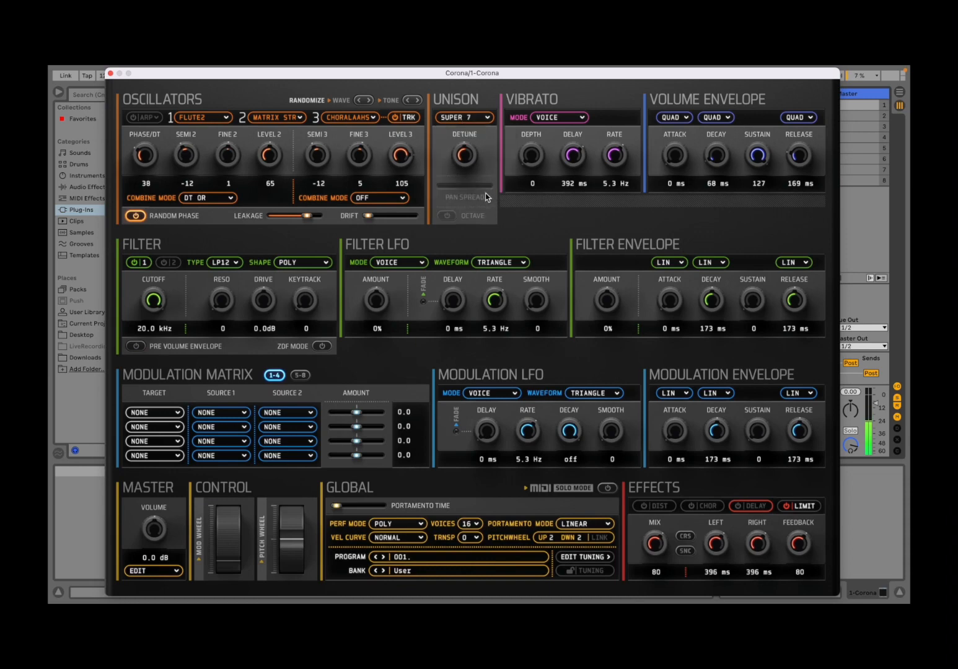
pyautogui.click(415, 100)
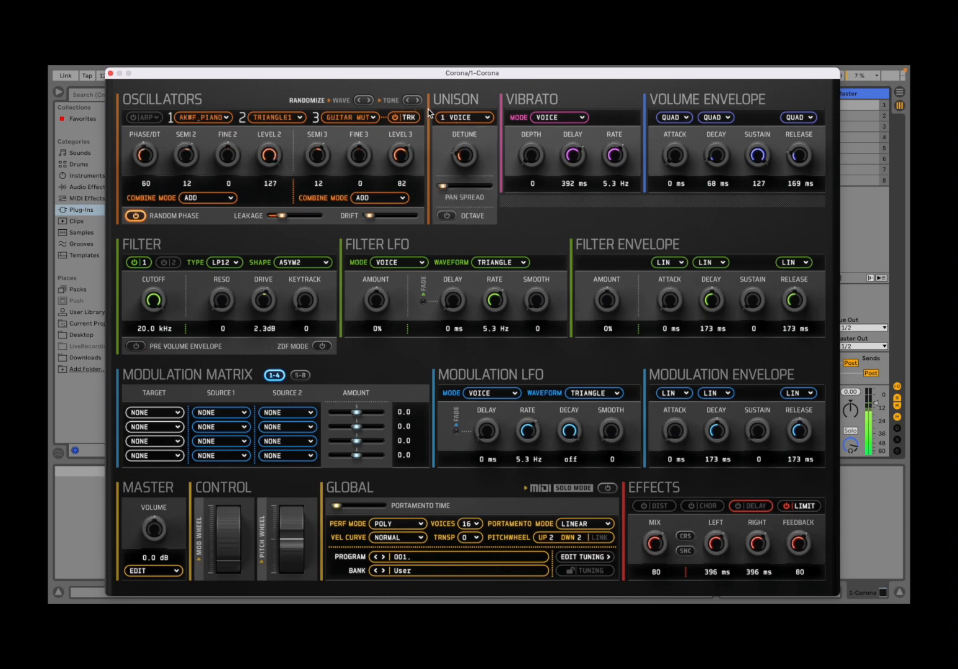
# Set unison to 4 voices with raised detune and a wider pan spread
pyautogui.click(460, 117)
pyautogui.click(458, 174)
pyautogui.moveTo(458, 174); pyautogui.dragTo(458, 80)
pyautogui.moveTo(443, 185); pyautogui.dragTo(472, 190)
# Reset oscillator 2 and oscillator 3 semitones to 0
pyautogui.doubleClick(190, 160)
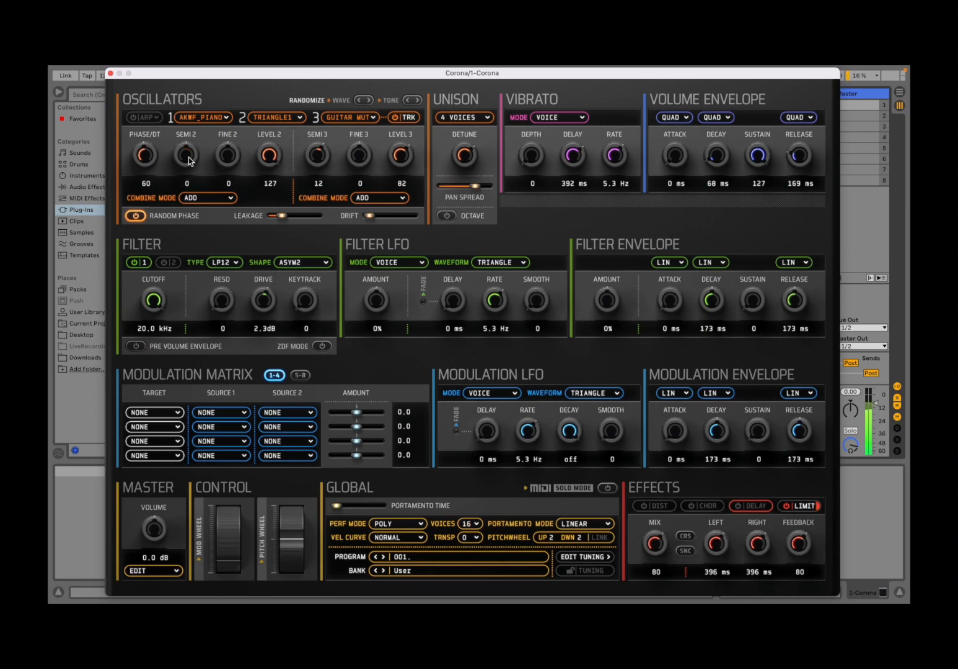
pyautogui.doubleClick(319, 160)
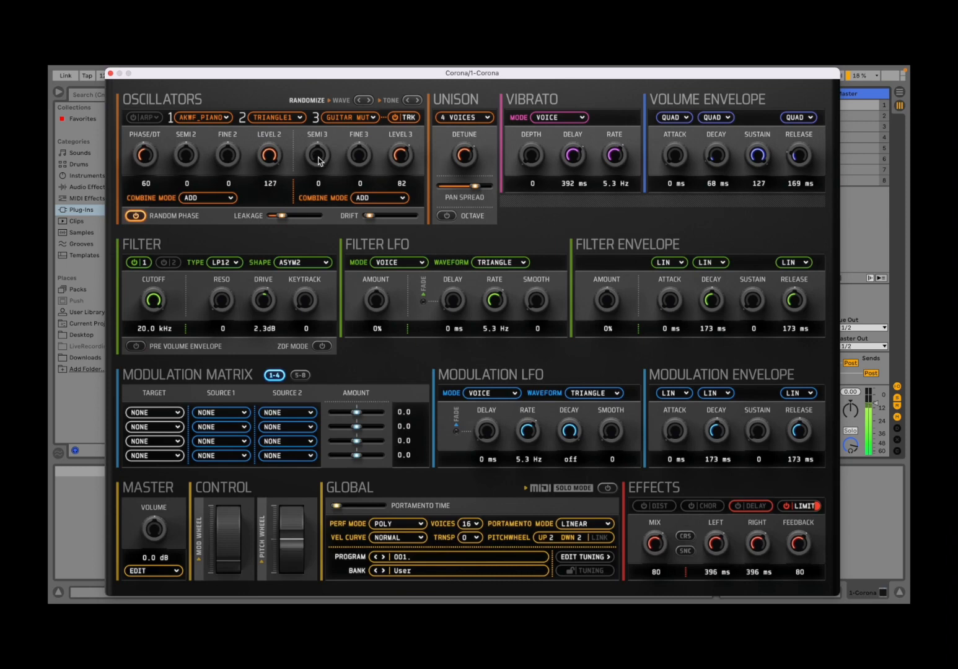